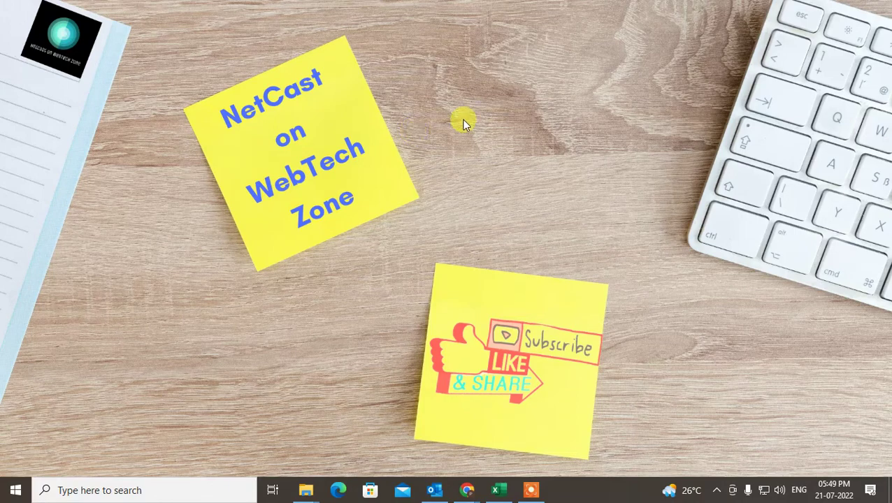
Step: Switch to Outlook and open the Inbox of the new pst folder data file
{"action": "right_click", "coordinate": [490, 83]}
{"action": "left_click", "coordinate": [534, 121]}
{"action": "left_click", "coordinate": [448, 495]}
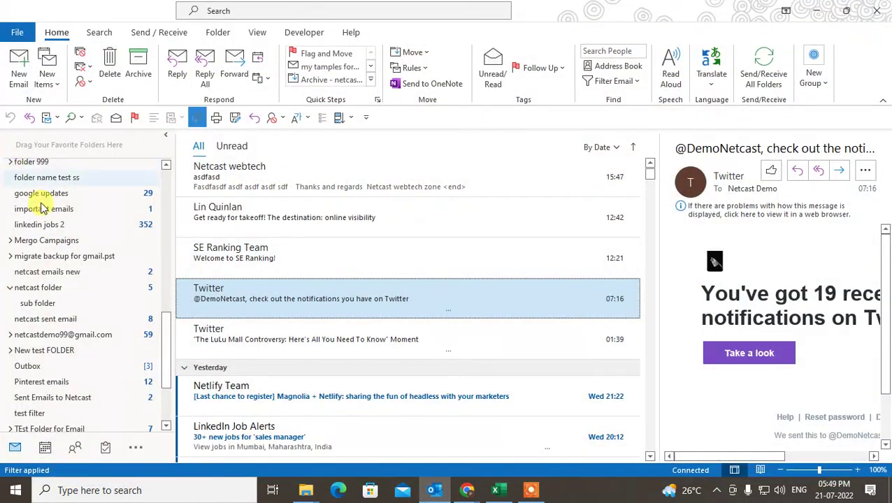
{"action": "scroll", "coordinate": [42, 208], "scroll_direction": "down", "scroll_amount": 10}
{"action": "left_click", "coordinate": [10, 235]}
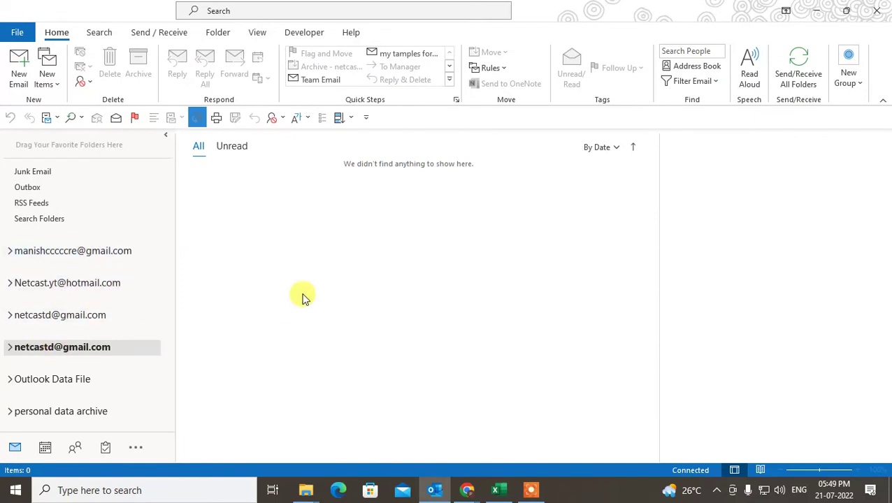
{"action": "scroll", "coordinate": [59, 215], "scroll_direction": "up", "scroll_amount": 3}
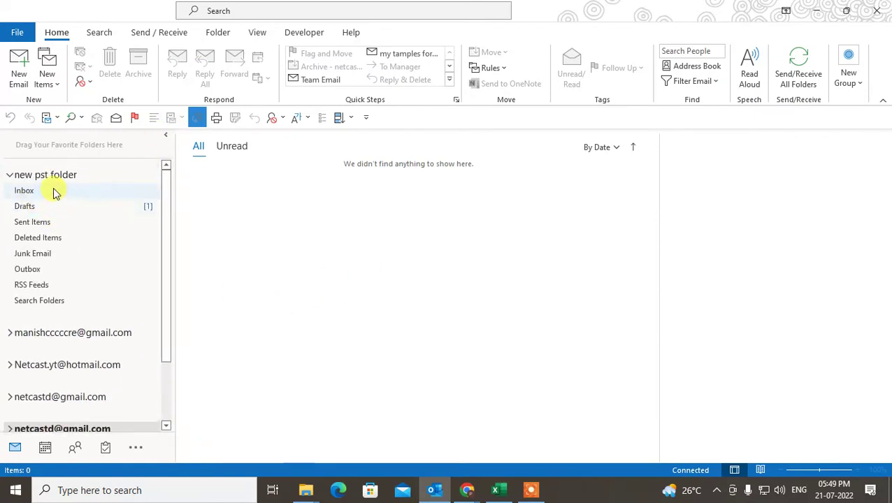
{"action": "left_click", "coordinate": [56, 191]}
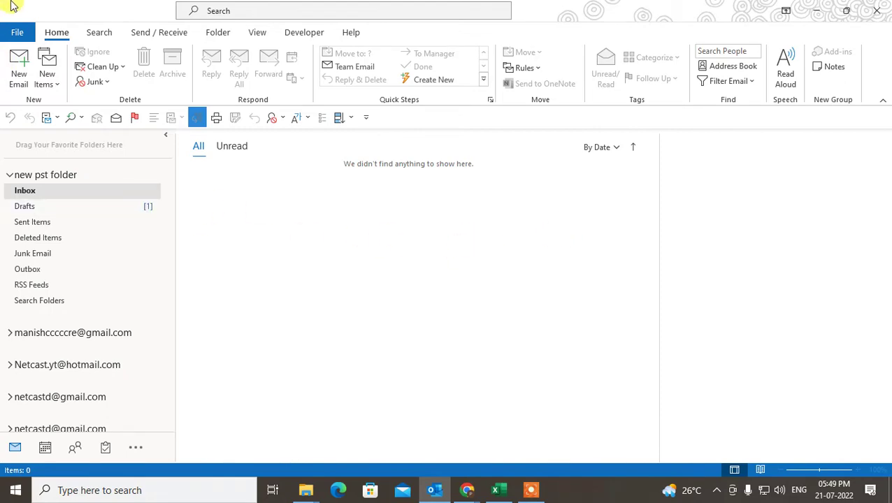
Step: Start the Import and Export Wizard and choose Export to a file as the action
{"action": "left_click", "coordinate": [18, 31]}
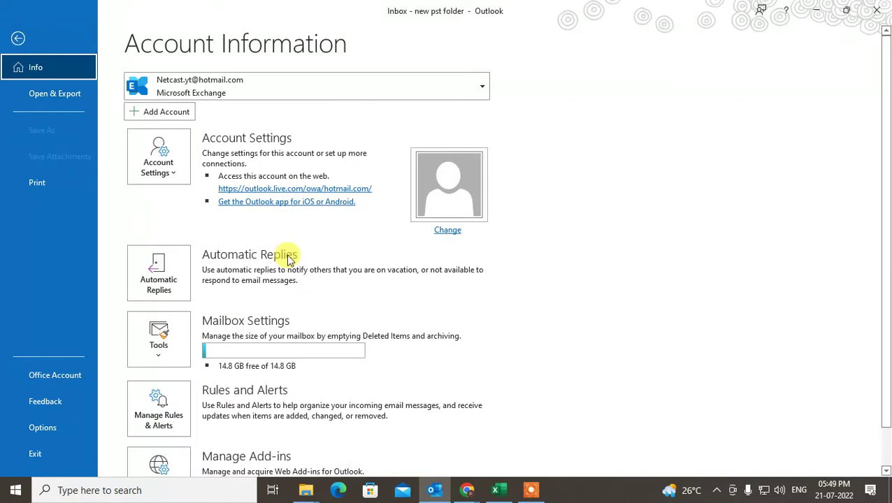
{"action": "left_click", "coordinate": [56, 96]}
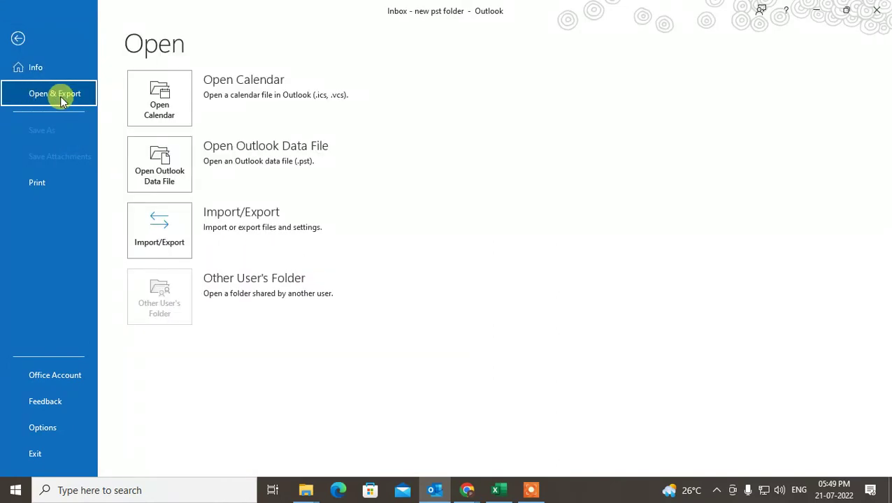
{"action": "left_click", "coordinate": [173, 241]}
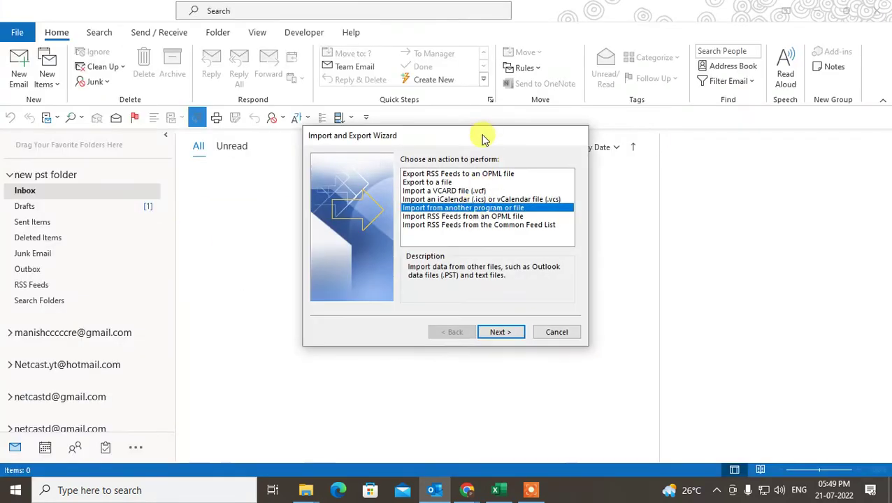
{"action": "left_click_drag", "start_coordinate": [484, 136], "coordinate": [455, 124]}
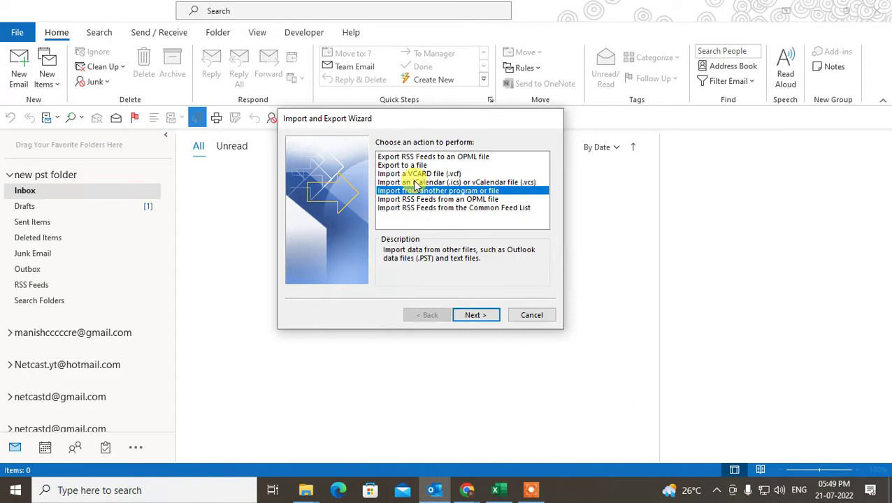
{"action": "left_click", "coordinate": [397, 166]}
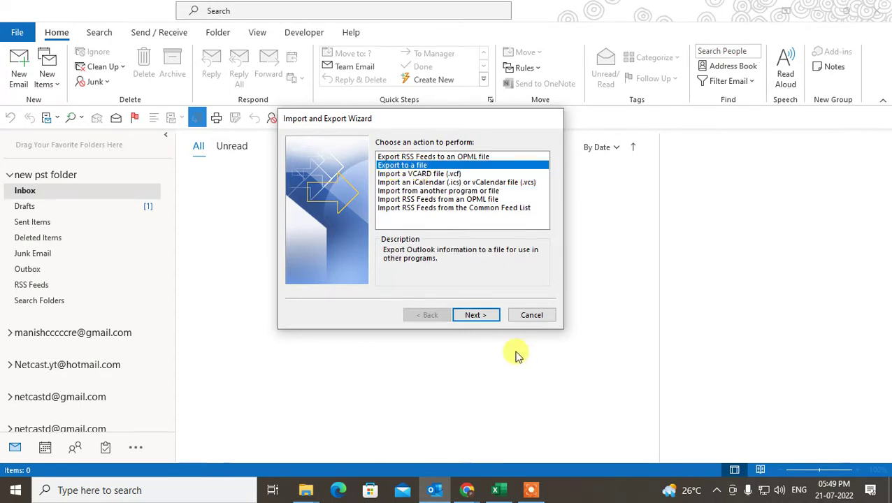
{"action": "left_click", "coordinate": [476, 315]}
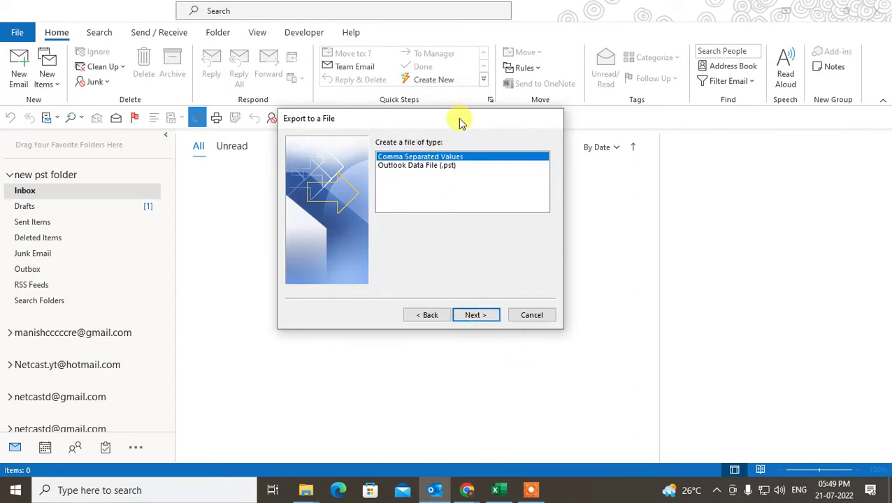
Step: Choose Outlook Data File (.pst) as the export file type and continue to the folder selection
{"action": "left_click_drag", "start_coordinate": [461, 123], "coordinate": [471, 116]}
{"action": "left_click", "coordinate": [439, 158]}
{"action": "left_click", "coordinate": [425, 149]}
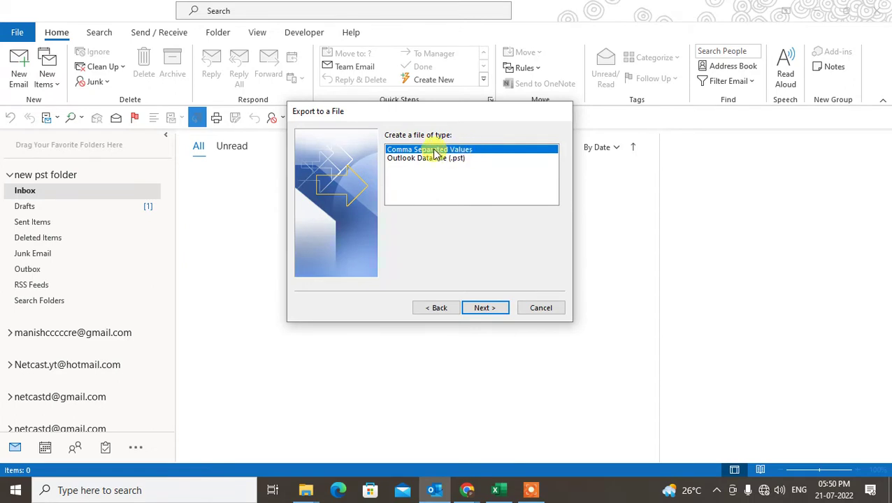
{"action": "left_click", "coordinate": [457, 160]}
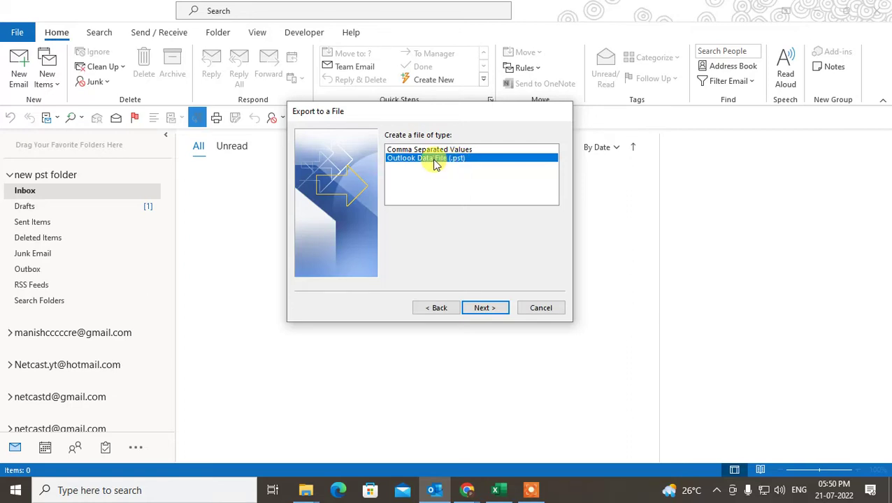
{"action": "left_click_drag", "start_coordinate": [471, 119], "coordinate": [468, 109]}
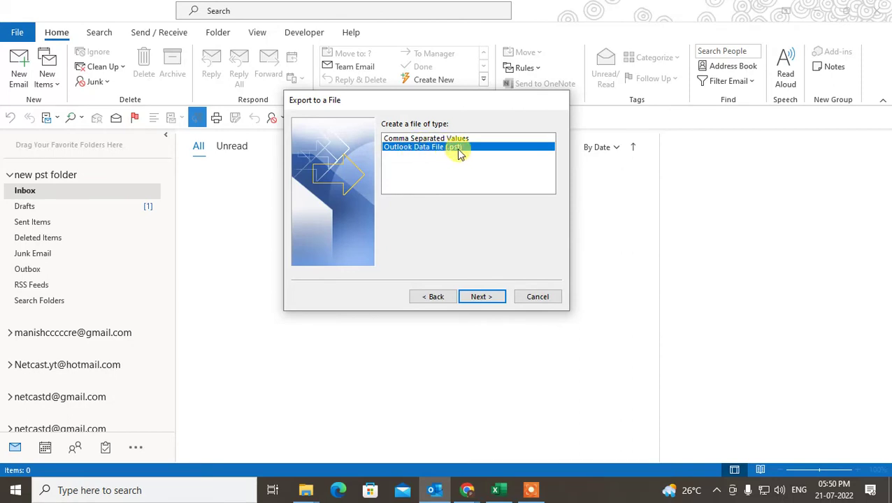
{"action": "left_click", "coordinate": [488, 297]}
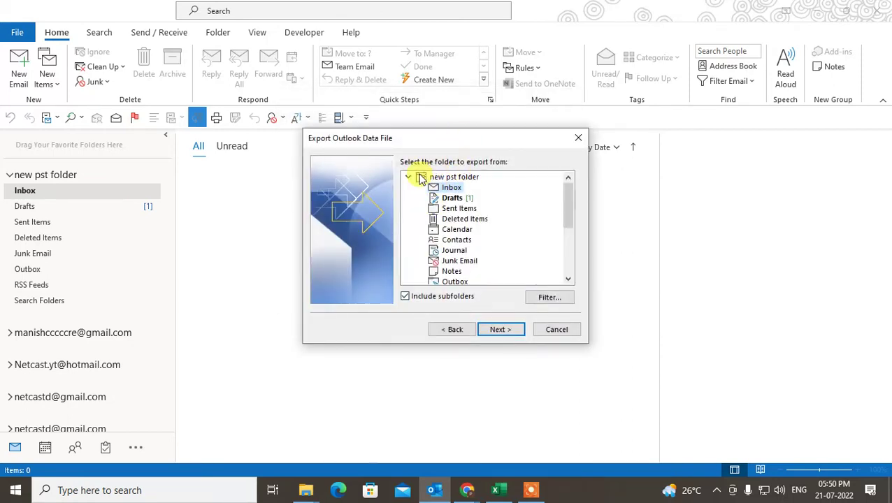
Step: Collapse new pst folder and look through the accounts and data files available as export sources
{"action": "left_click", "coordinate": [409, 178]}
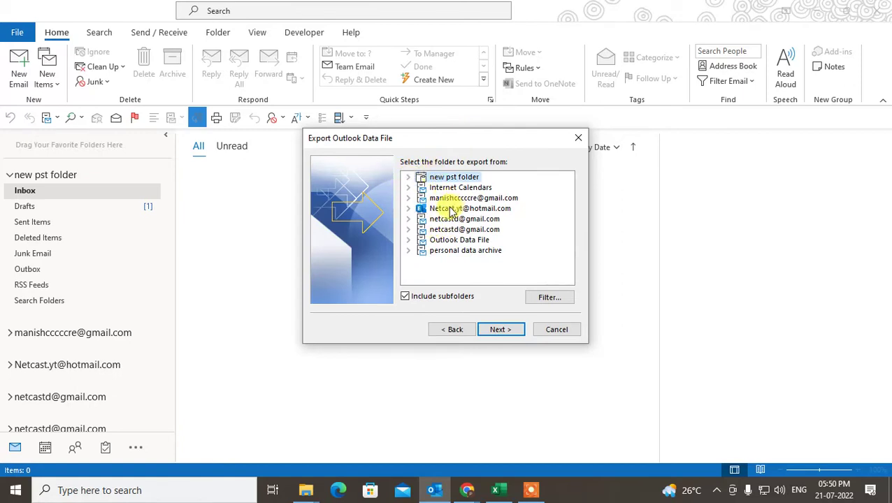
{"action": "left_click", "coordinate": [453, 208]}
{"action": "left_click", "coordinate": [448, 250]}
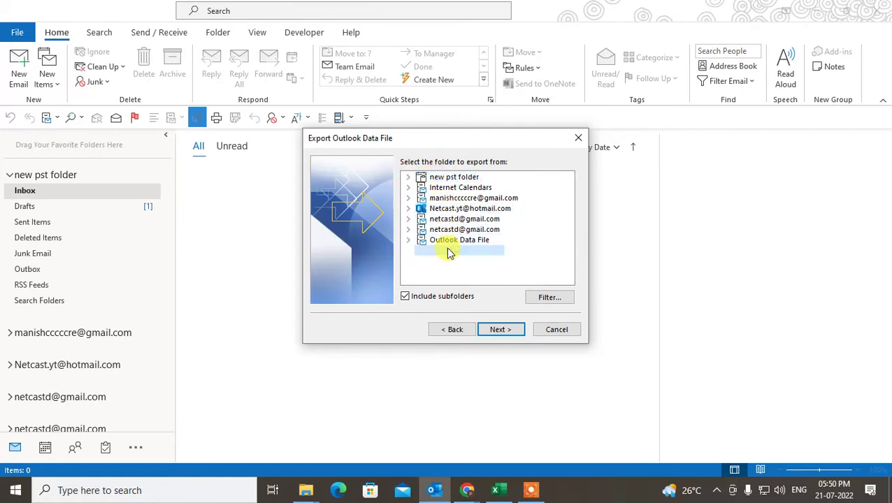
{"action": "left_click", "coordinate": [453, 198]}
{"action": "left_click", "coordinate": [458, 188]}
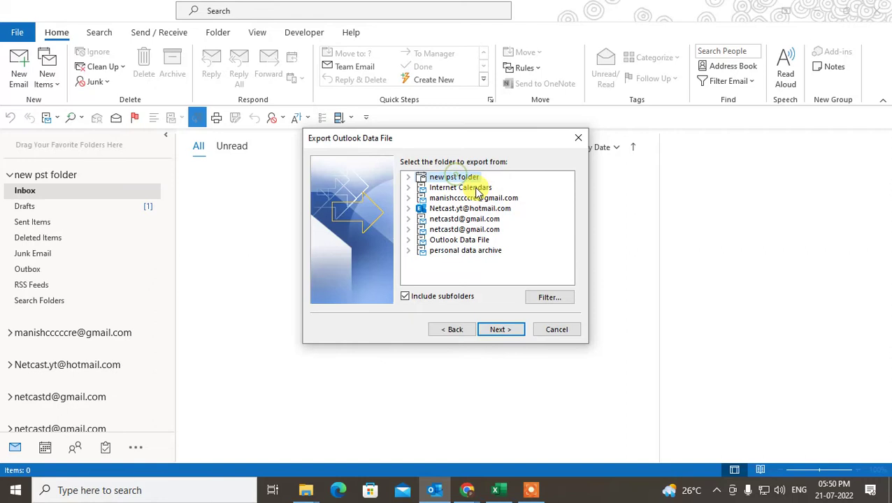
{"action": "left_click", "coordinate": [481, 198]}
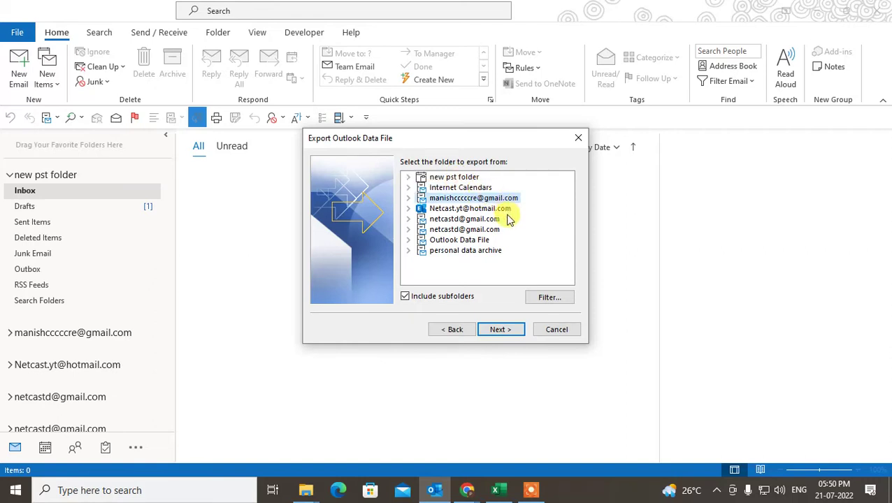
{"action": "left_click", "coordinate": [447, 187]}
{"action": "left_click", "coordinate": [451, 177]}
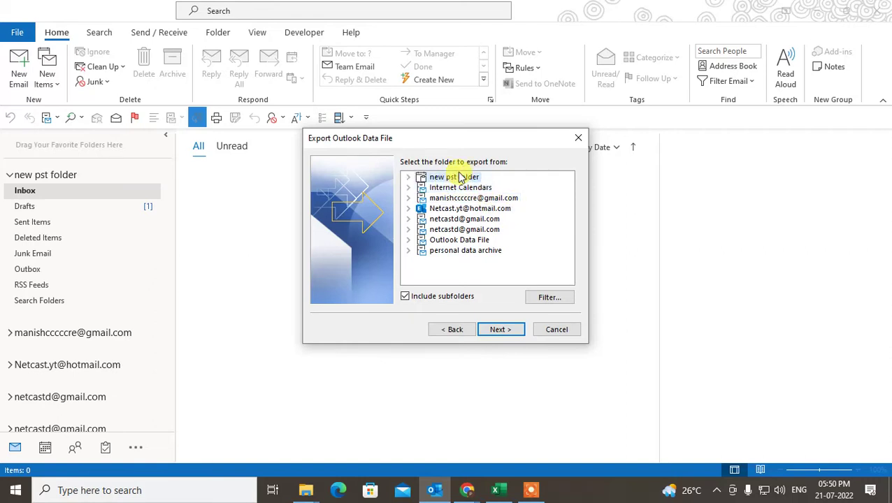
{"action": "left_click", "coordinate": [456, 250]}
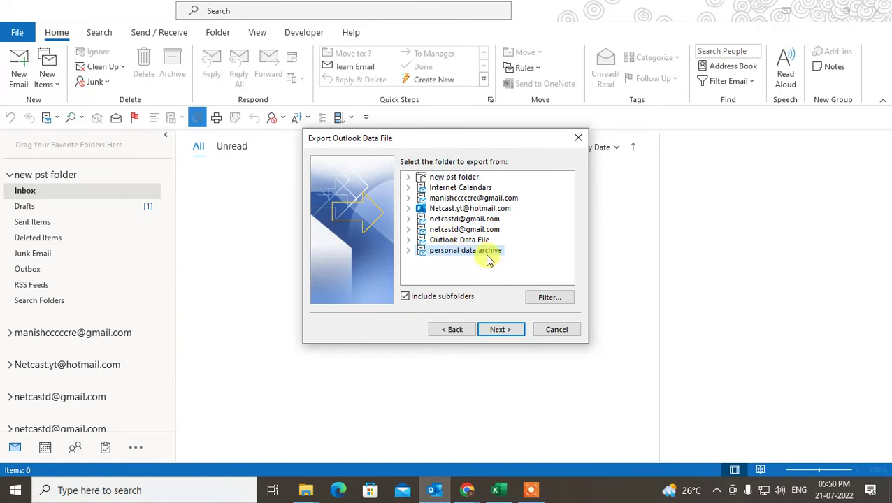
{"action": "left_click", "coordinate": [459, 241]}
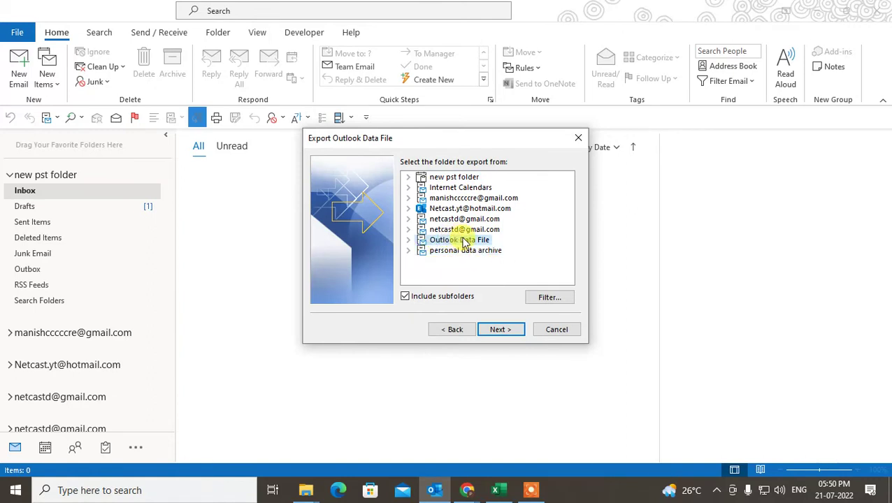
{"action": "left_click", "coordinate": [435, 229]}
{"action": "left_click", "coordinate": [439, 218]}
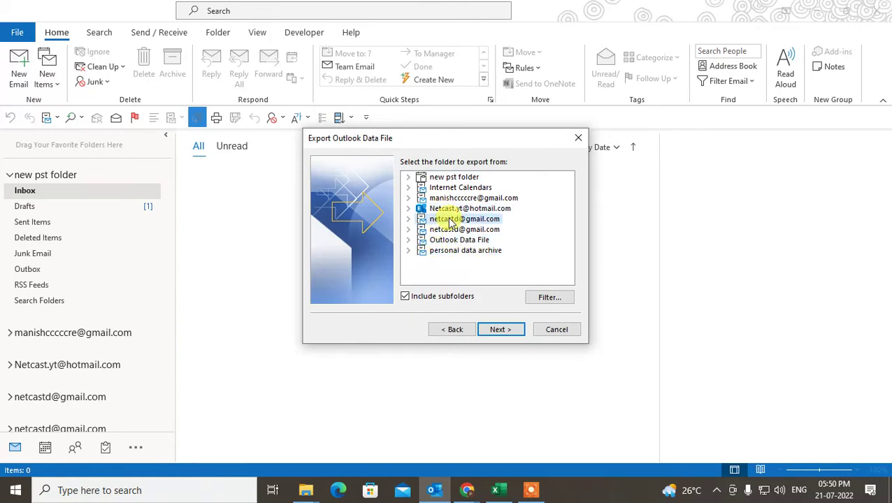
{"action": "left_click", "coordinate": [451, 208]}
{"action": "left_click", "coordinate": [448, 199]}
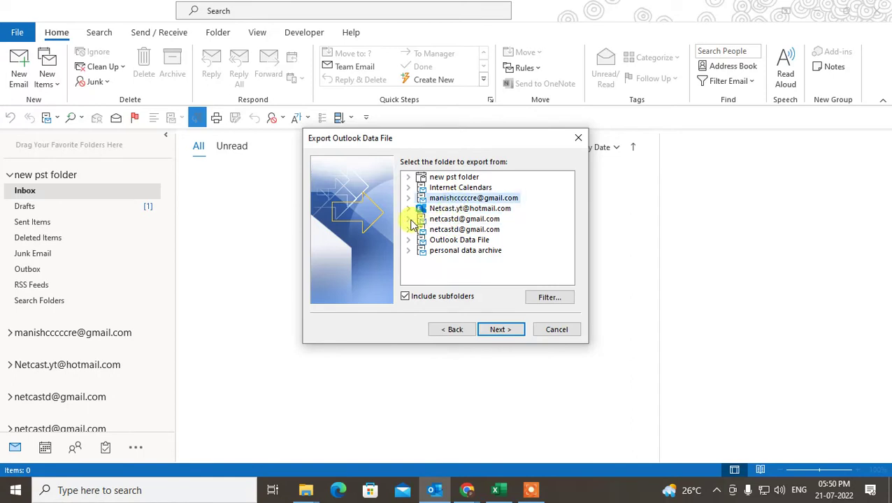
Step: Select the whole Gmail account listed directly below the Hotmail account as the export source, with subfolders included
{"action": "left_click", "coordinate": [409, 220]}
{"action": "left_click", "coordinate": [445, 179]}
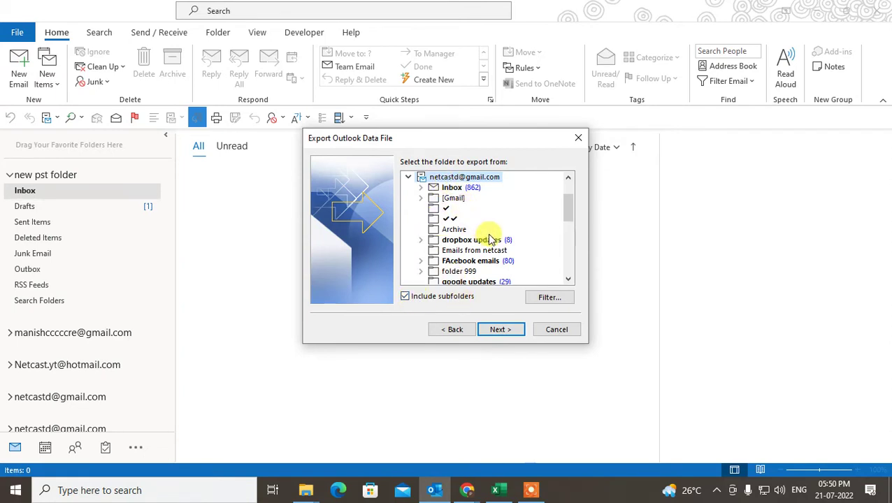
{"action": "scroll", "coordinate": [490, 238], "scroll_direction": "up", "scroll_amount": 1}
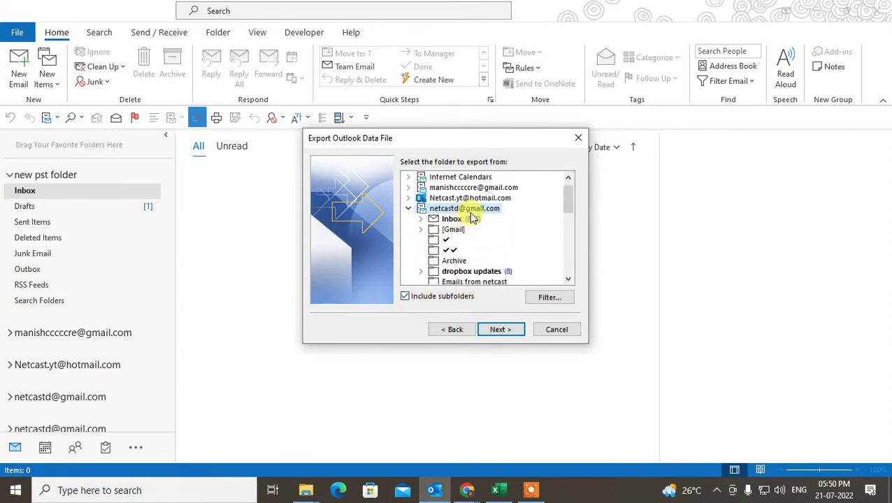
{"action": "left_click", "coordinate": [468, 219]}
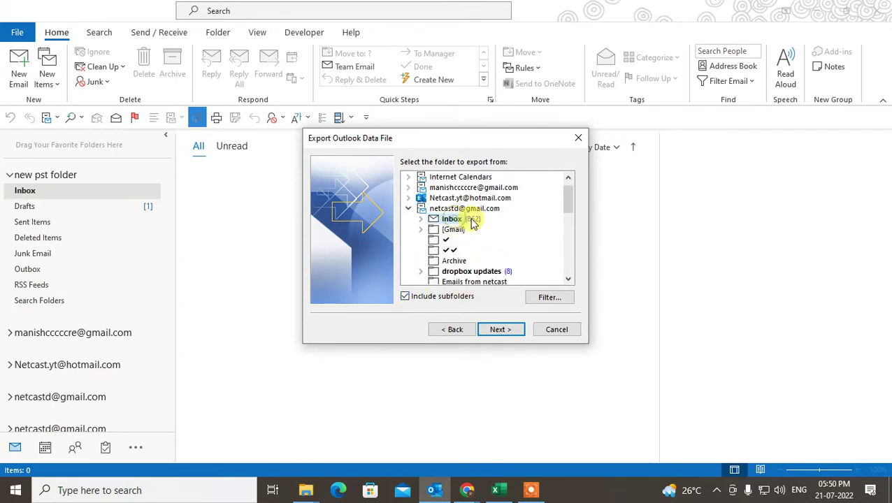
{"action": "left_click", "coordinate": [405, 296]}
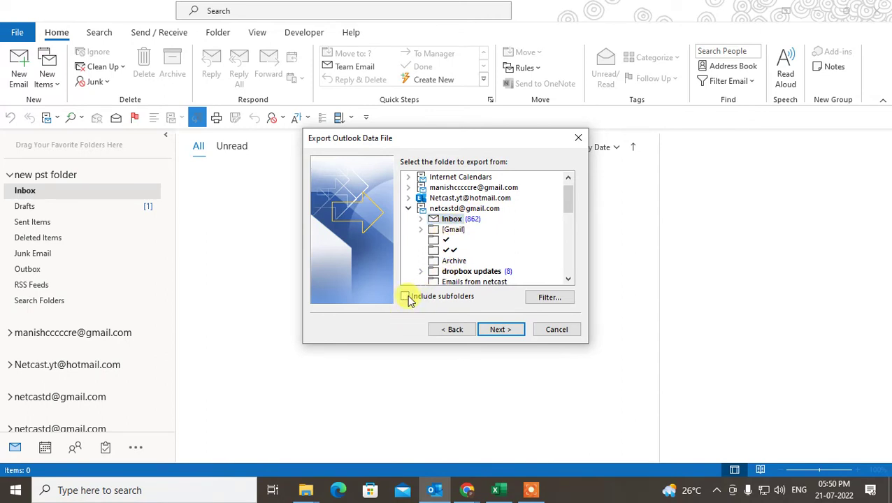
{"action": "left_click", "coordinate": [446, 209]}
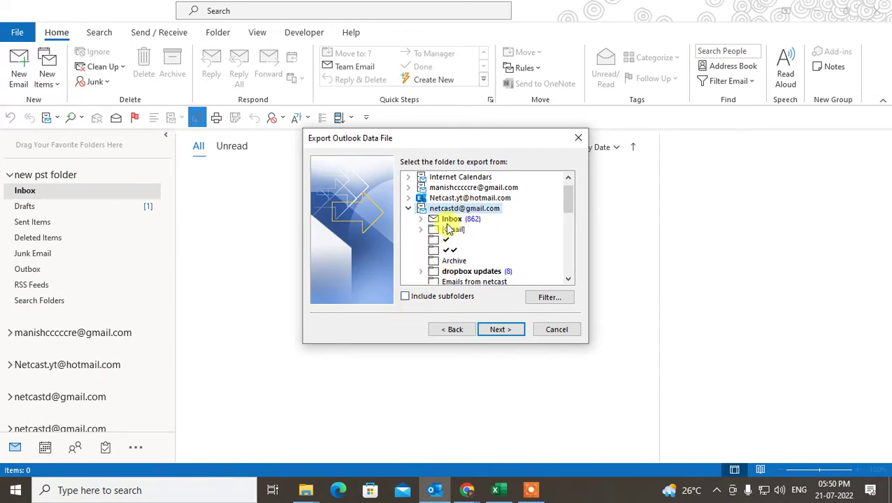
{"action": "left_click", "coordinate": [406, 297]}
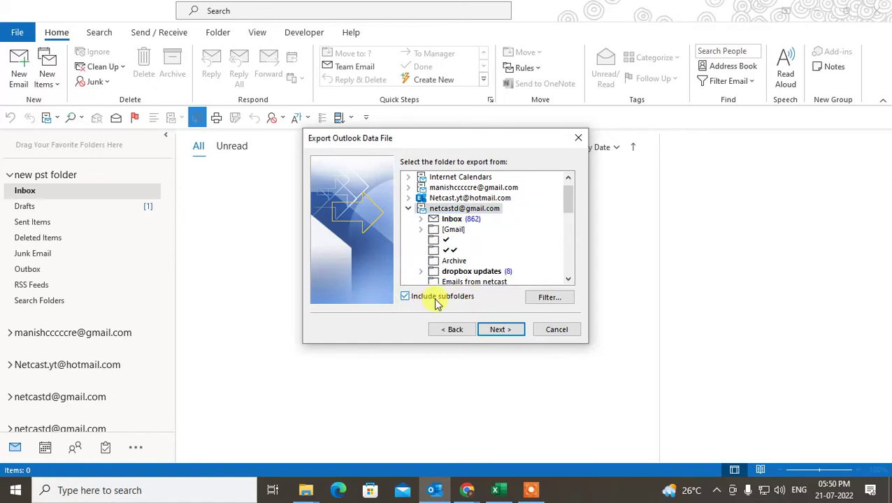
Step: Check the export filter options without applying any, and continue to the exported file settings
{"action": "left_click", "coordinate": [550, 299]}
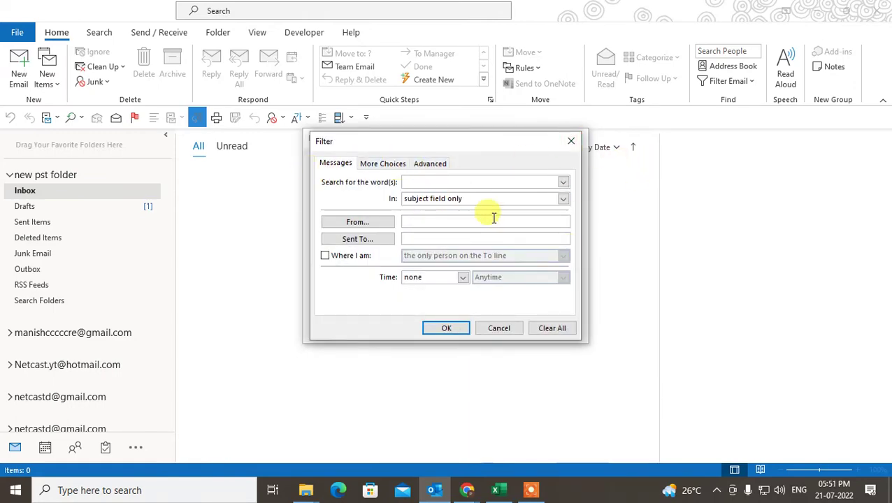
{"action": "left_click", "coordinate": [570, 141]}
{"action": "left_click", "coordinate": [510, 326]}
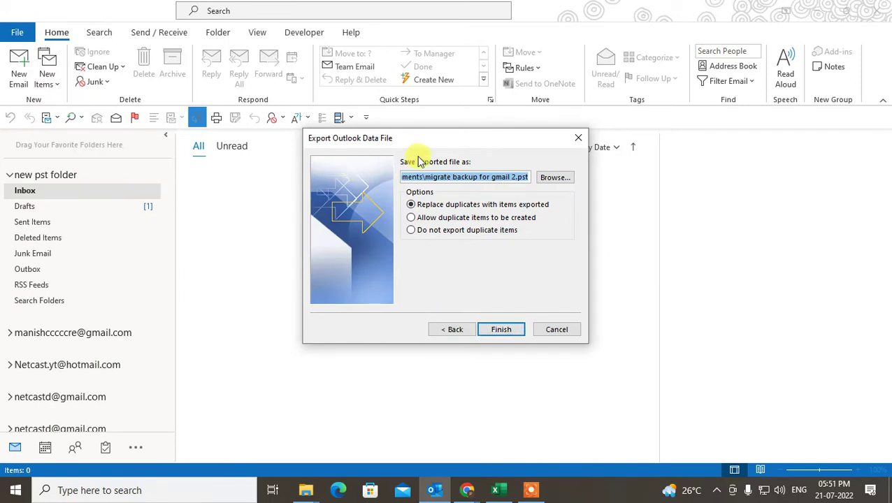
Step: Set the exported file's name to "expoert daa from outlokk dataed22-6-2022" in the Documents folder
{"action": "left_click", "coordinate": [429, 179]}
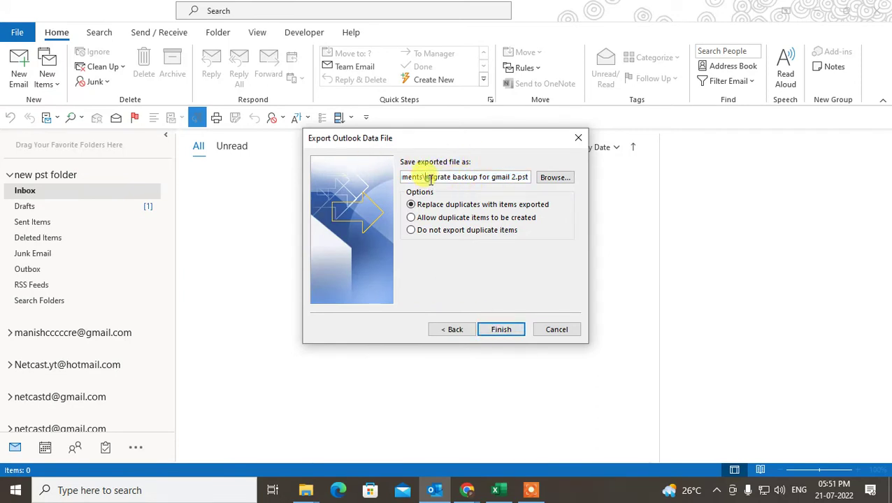
{"action": "left_click_drag", "start_coordinate": [426, 179], "coordinate": [503, 181]}
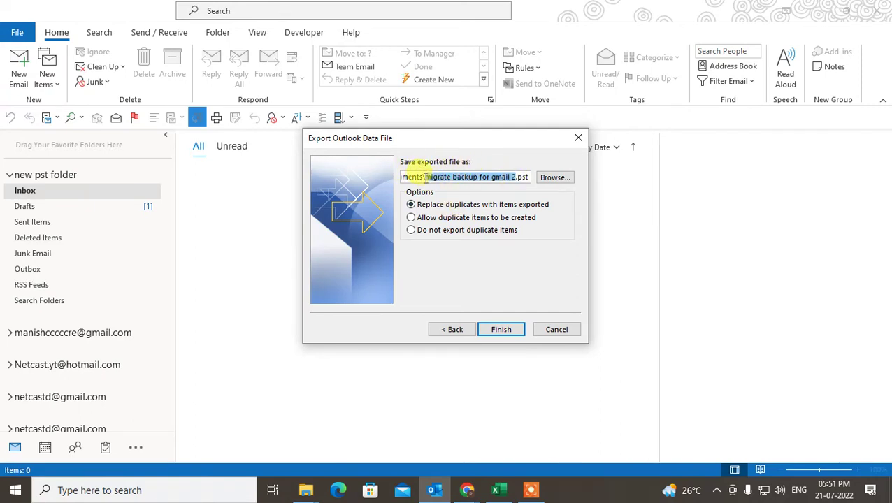
{"action": "left_click", "coordinate": [546, 177]}
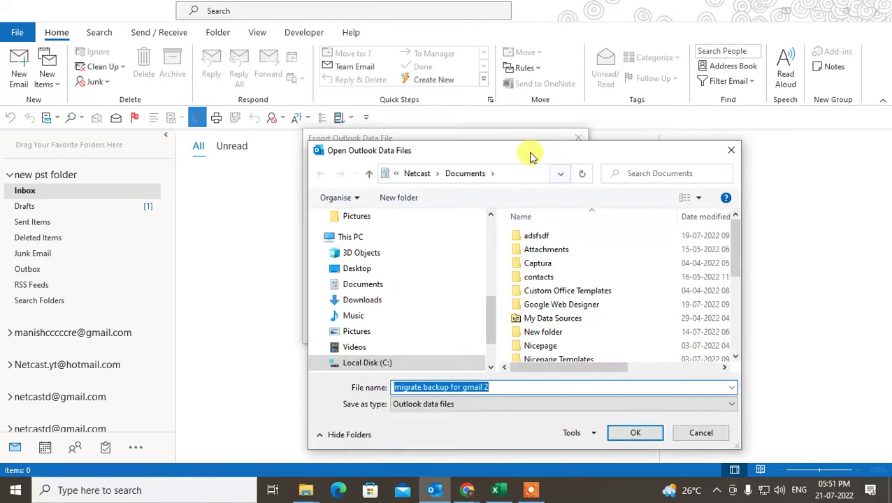
{"action": "scroll", "coordinate": [420, 203], "scroll_direction": "down", "scroll_amount": 5}
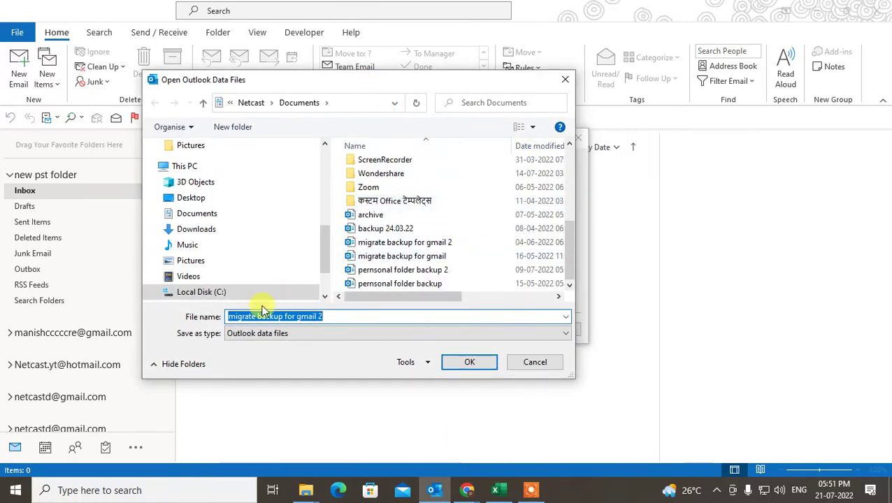
{"action": "left_click", "coordinate": [369, 317]}
{"action": "key", "text": "ctrl+a"}
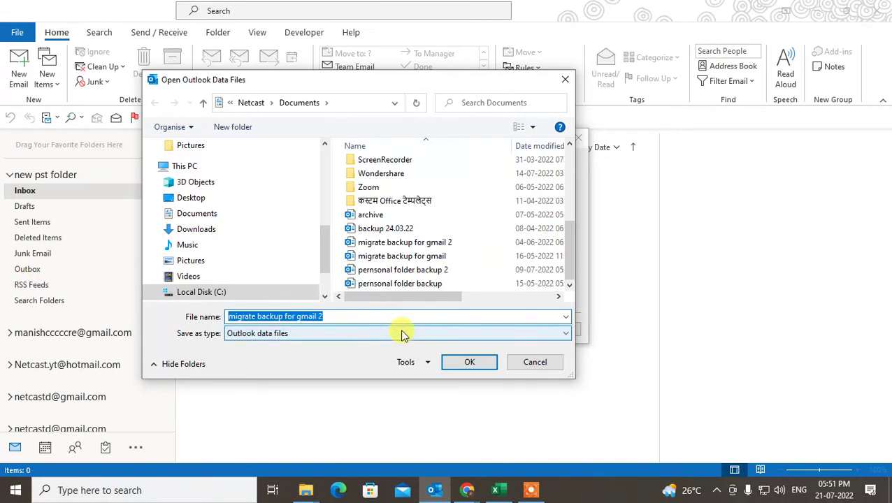
{"action": "type", "text": "exp"}
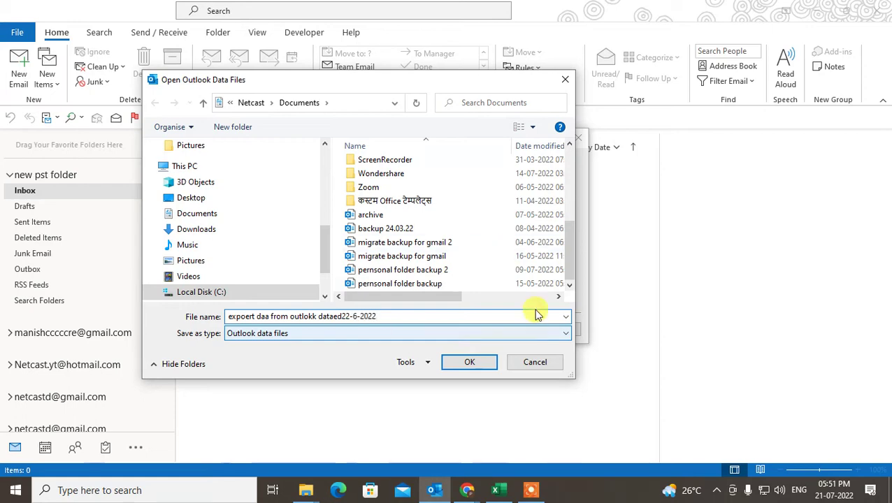
{"action": "left_click", "coordinate": [464, 362]}
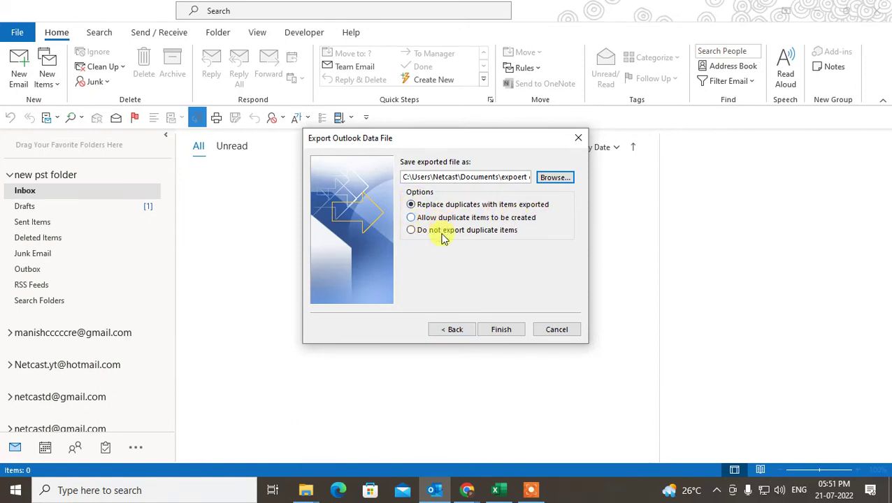
Step: Finish the export with duplicates replaced by exported items, leaving the data file's optional password blank
{"action": "left_click", "coordinate": [499, 330]}
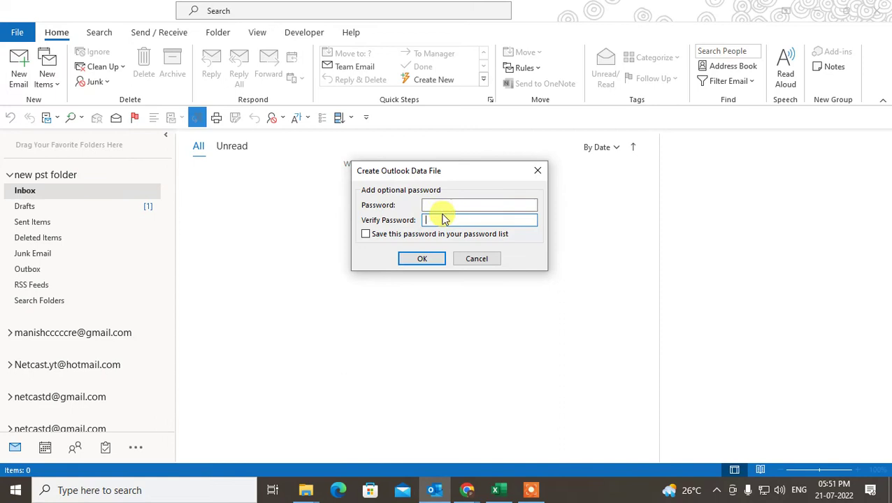
{"action": "left_click", "coordinate": [442, 217]}
{"action": "left_click", "coordinate": [451, 203]}
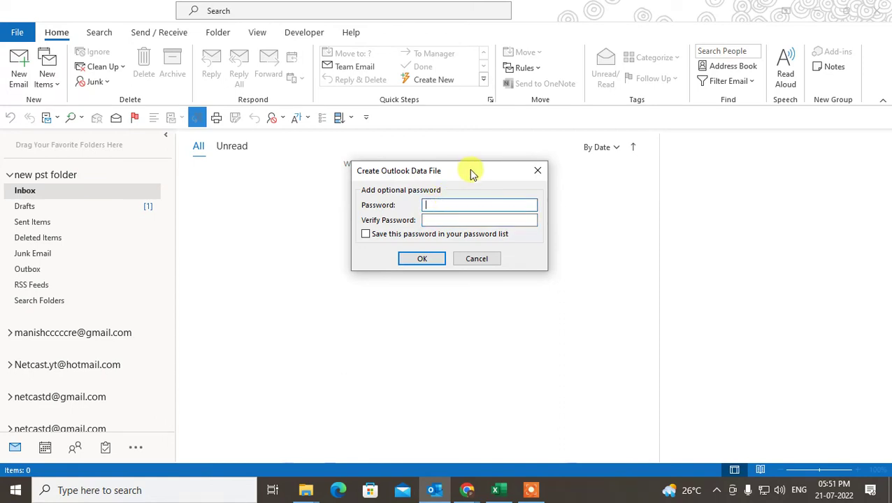
{"action": "left_click_drag", "start_coordinate": [470, 171], "coordinate": [450, 152]}
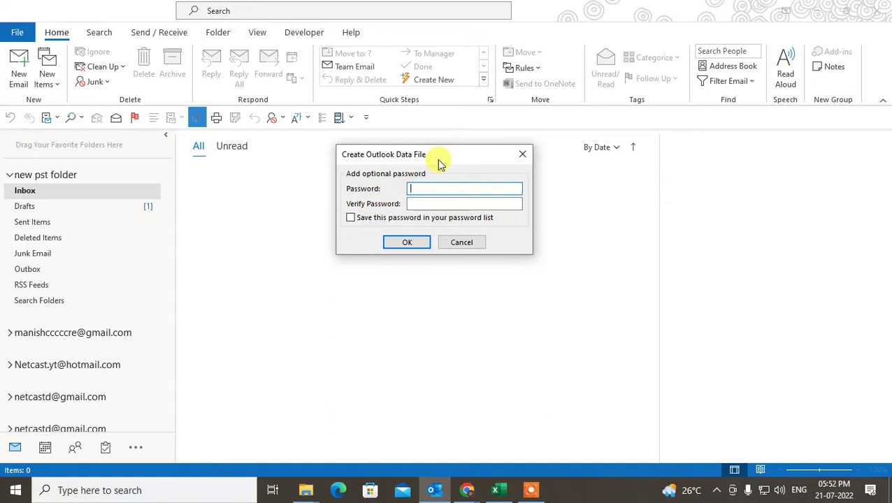
{"action": "left_click", "coordinate": [408, 243]}
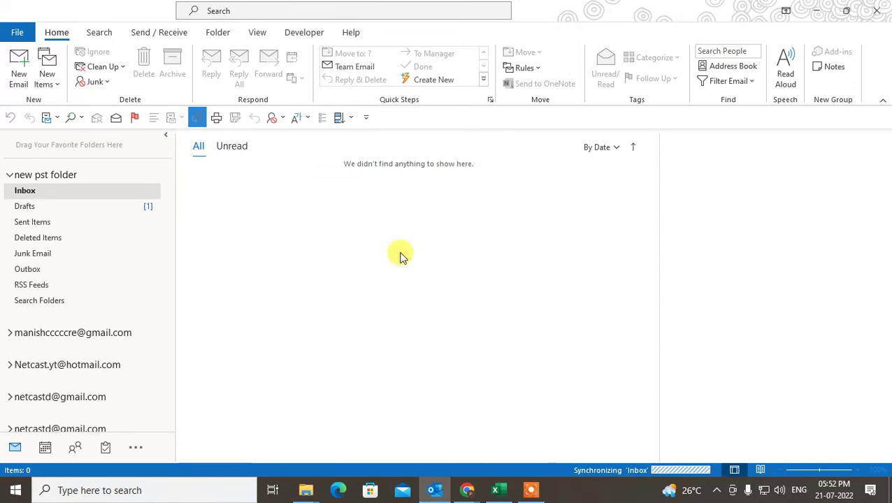
Step: Collapse new pst folder and look through the listed accounts and the personal data archive's folders
{"action": "scroll", "coordinate": [59, 297], "scroll_direction": "down", "scroll_amount": 3}
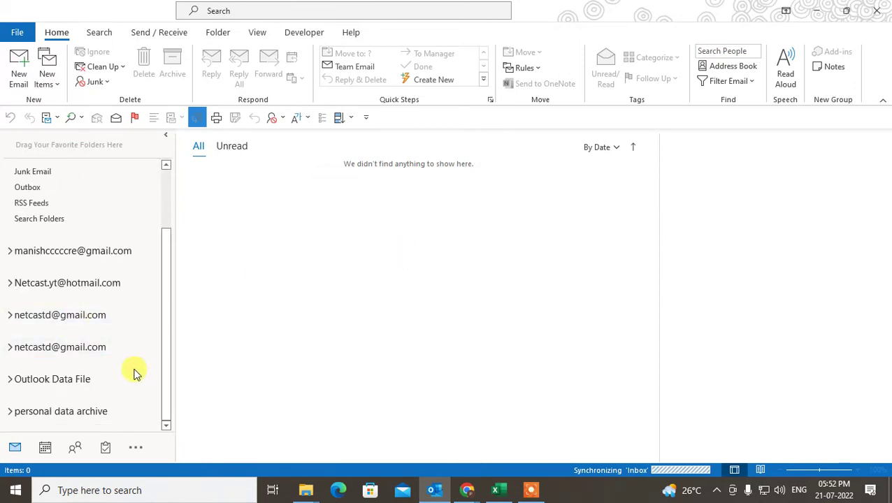
{"action": "scroll", "coordinate": [129, 372], "scroll_direction": "up", "scroll_amount": 3}
{"action": "scroll", "coordinate": [98, 343], "scroll_direction": "down", "scroll_amount": 3}
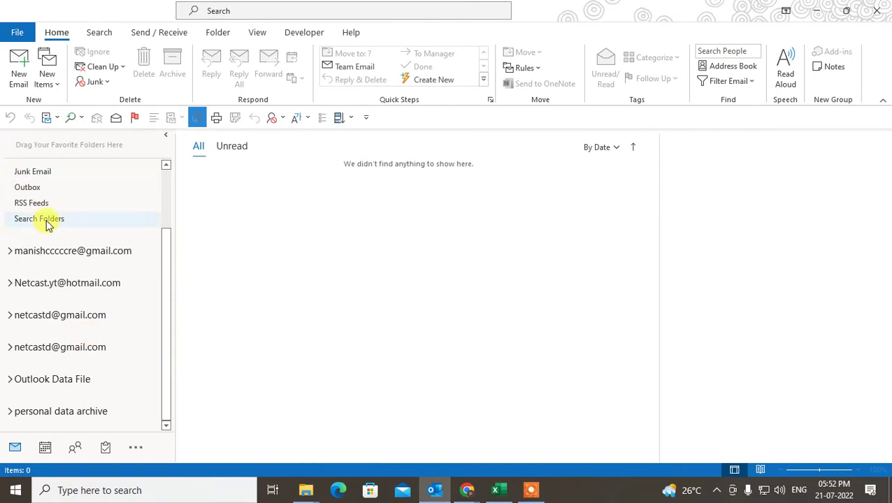
{"action": "scroll", "coordinate": [28, 202], "scroll_direction": "up", "scroll_amount": 3}
{"action": "left_click", "coordinate": [11, 174]}
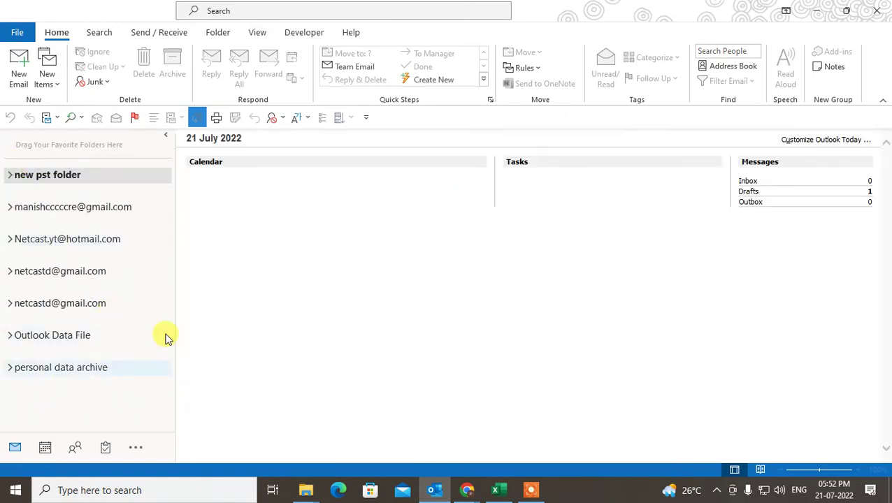
{"action": "left_click", "coordinate": [9, 368]}
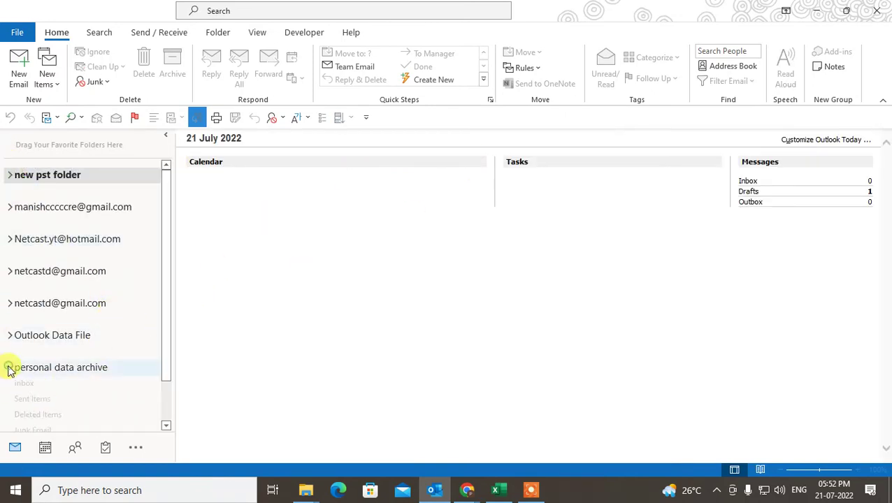
{"action": "left_click", "coordinate": [9, 368]}
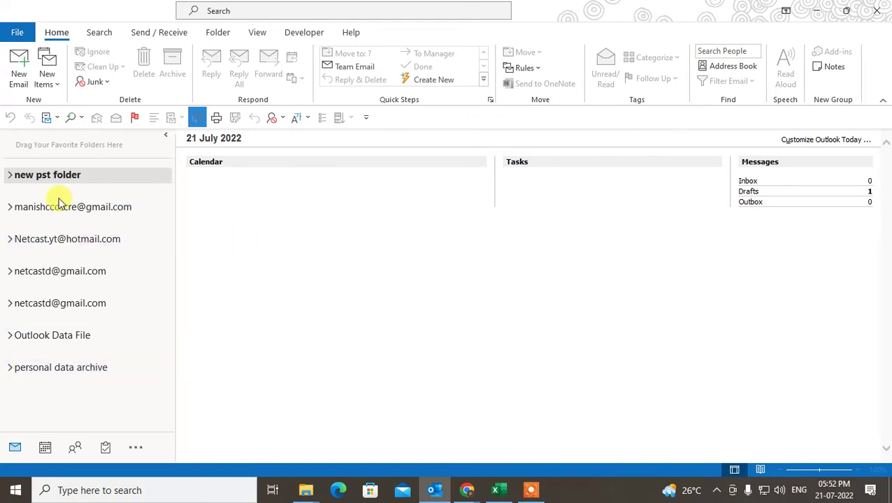
Step: Show the list of data files in Account Settings and select the Outlook Data File entry
{"action": "left_click", "coordinate": [18, 34]}
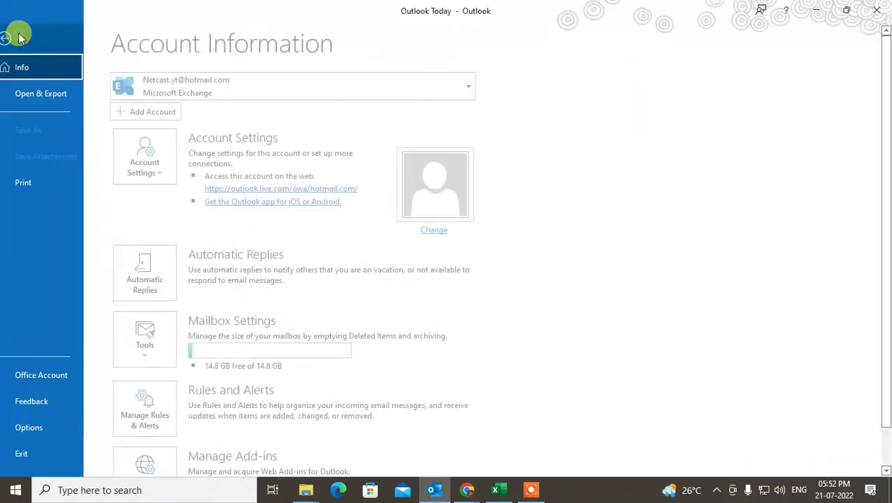
{"action": "left_click", "coordinate": [166, 152]}
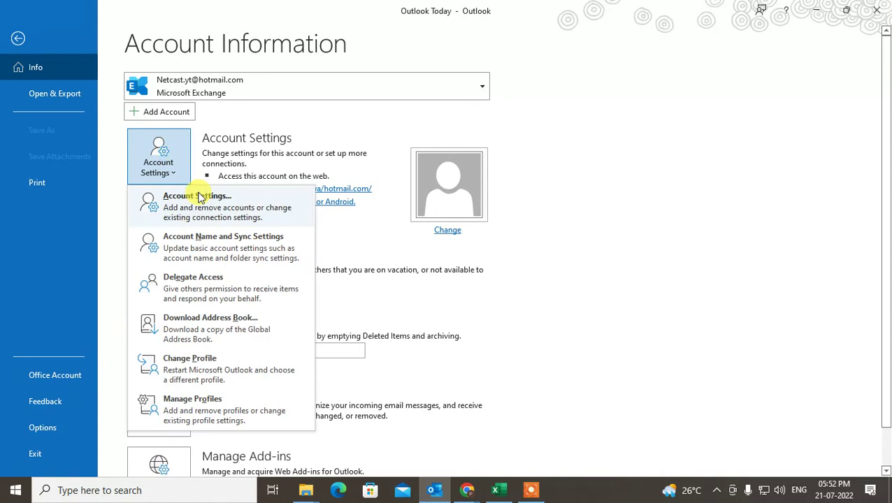
{"action": "left_click", "coordinate": [199, 198]}
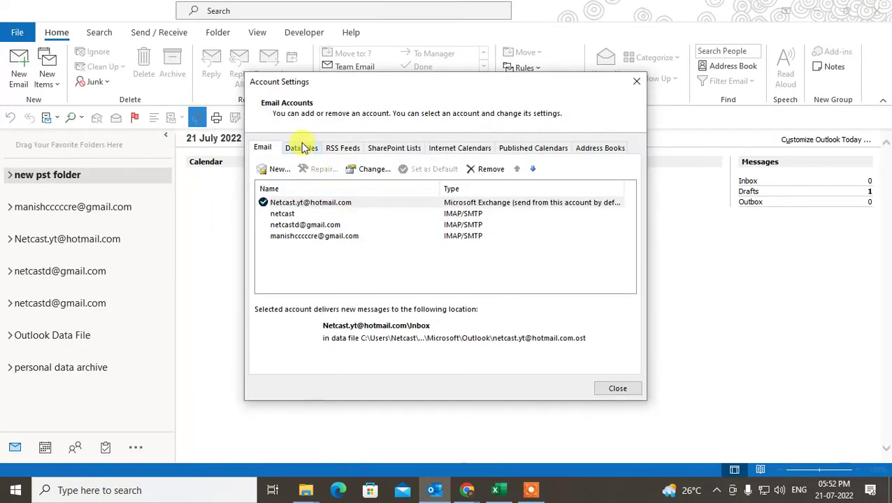
{"action": "left_click", "coordinate": [302, 148]}
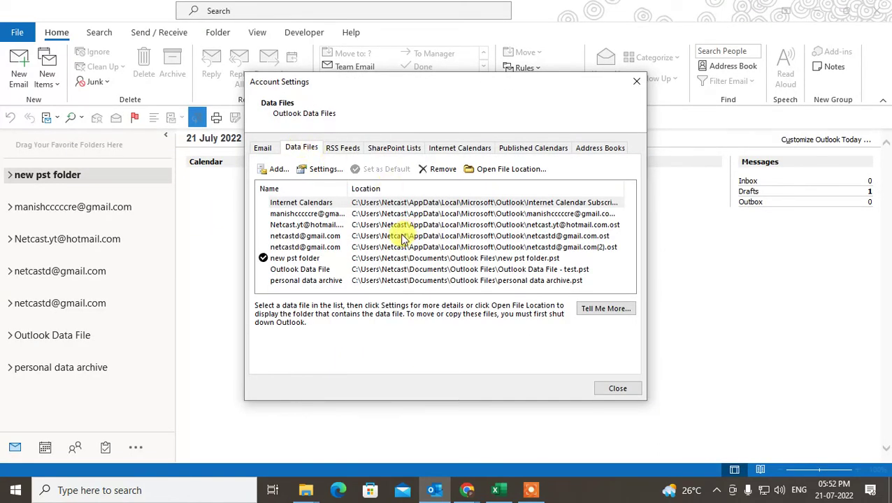
{"action": "left_click", "coordinate": [293, 203]}
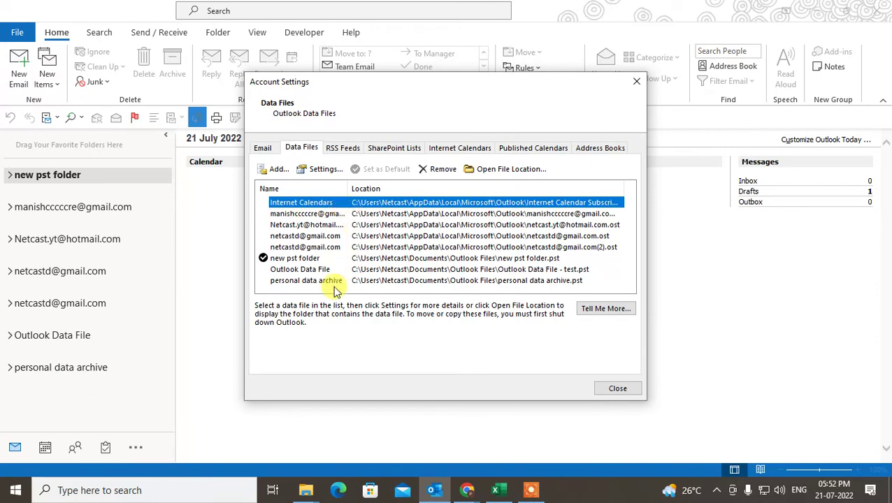
{"action": "left_click", "coordinate": [308, 281]}
{"action": "left_click", "coordinate": [304, 271]}
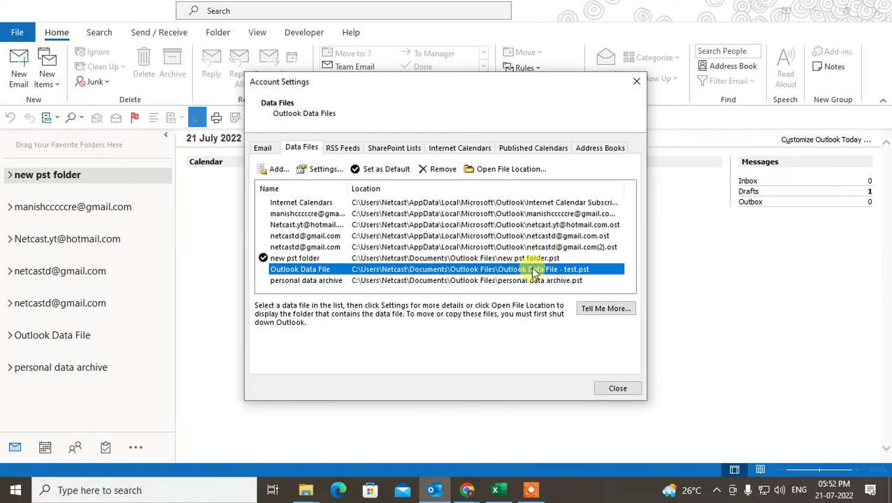
Step: Open the Outlook Data File's storage location and bring its Outlook Files folder window to the front in File Explorer
{"action": "left_click", "coordinate": [499, 172]}
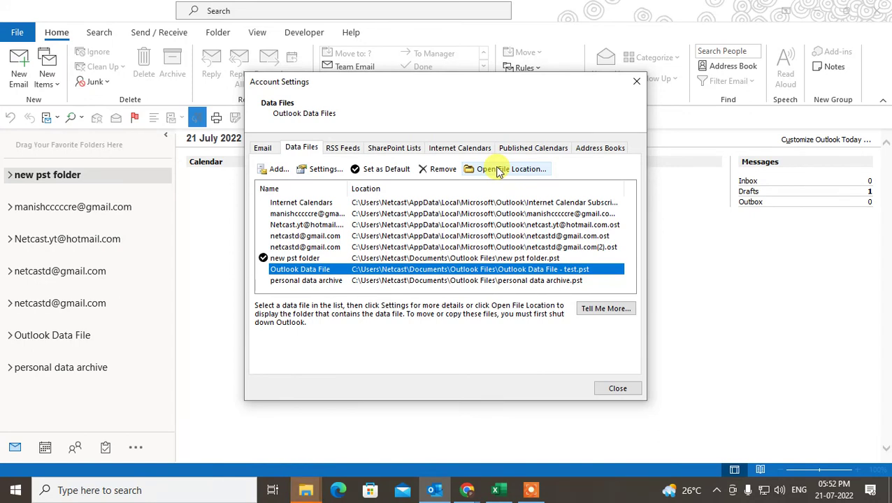
{"action": "left_click", "coordinate": [491, 172]}
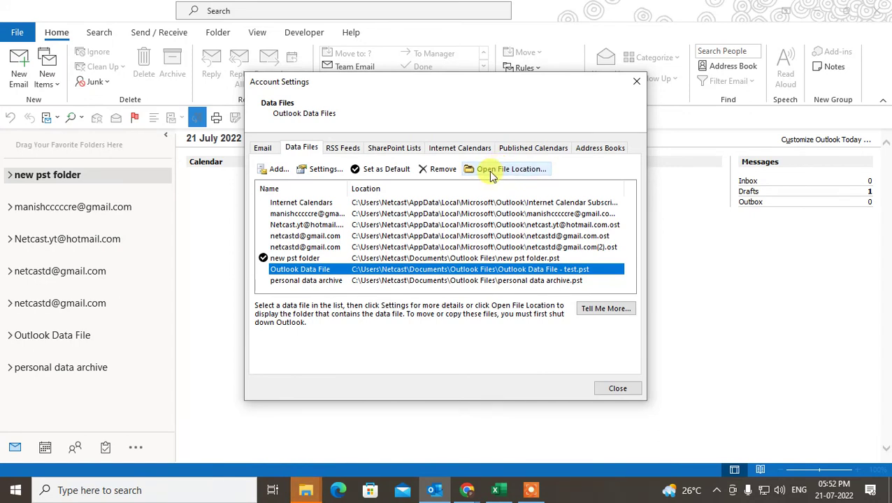
{"action": "left_click", "coordinate": [306, 490]}
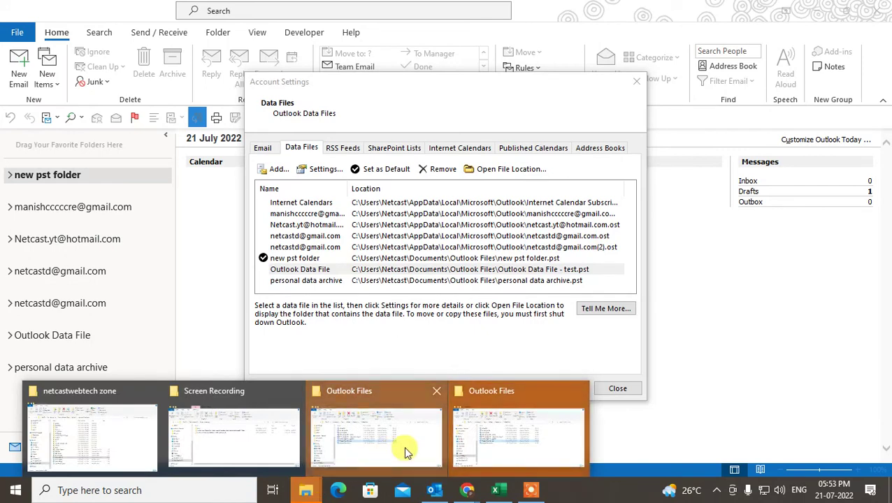
{"action": "left_click", "coordinate": [370, 445]}
{"action": "left_click", "coordinate": [263, 330]}
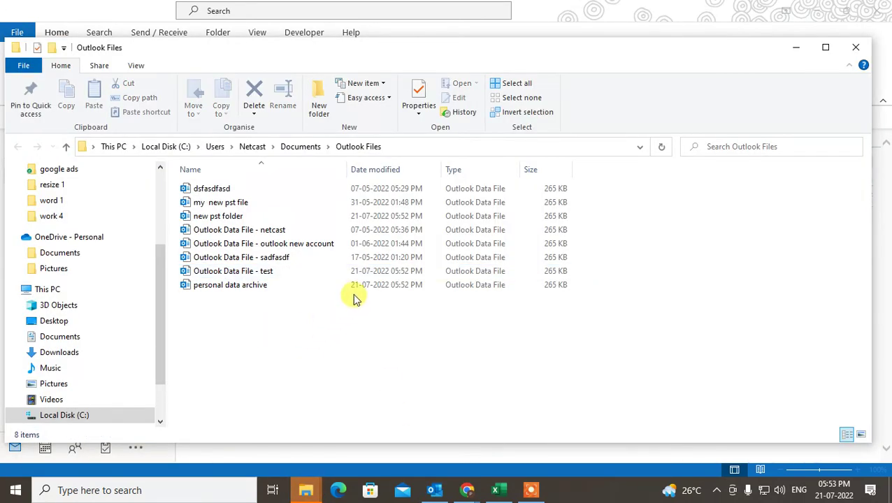
Step: Copy the Outlook Data File - test file, and close the folder window and Account Settings
{"action": "left_click", "coordinate": [265, 289]}
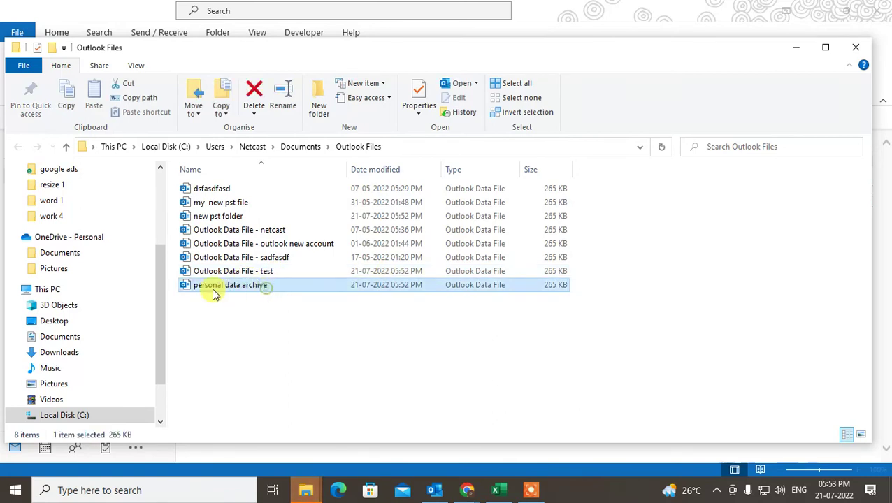
{"action": "left_click", "coordinate": [270, 273]}
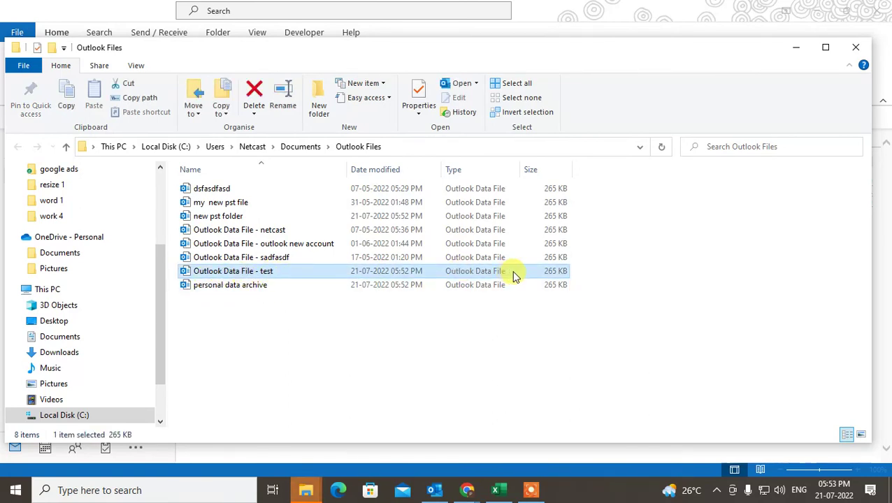
{"action": "right_click", "coordinate": [301, 273]}
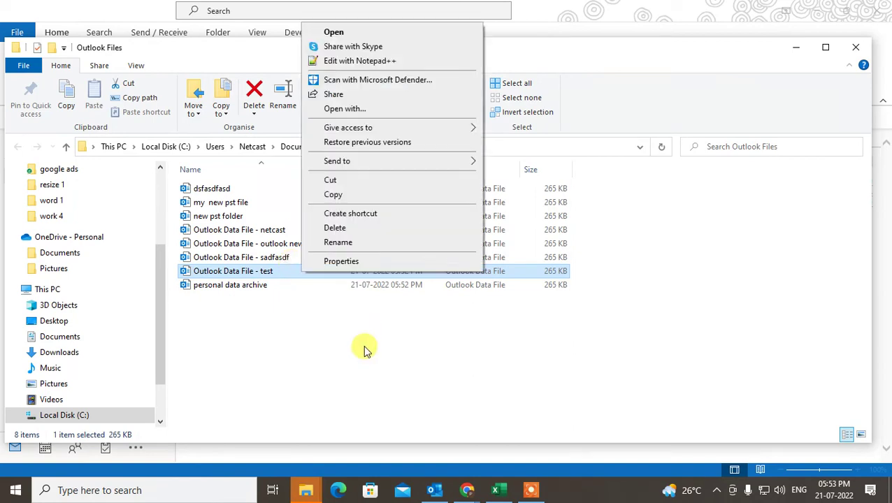
{"action": "left_click", "coordinate": [334, 195]}
{"action": "scroll", "coordinate": [97, 318], "scroll_direction": "down", "scroll_amount": 2}
{"action": "scroll", "coordinate": [87, 402], "scroll_direction": "down", "scroll_amount": 1}
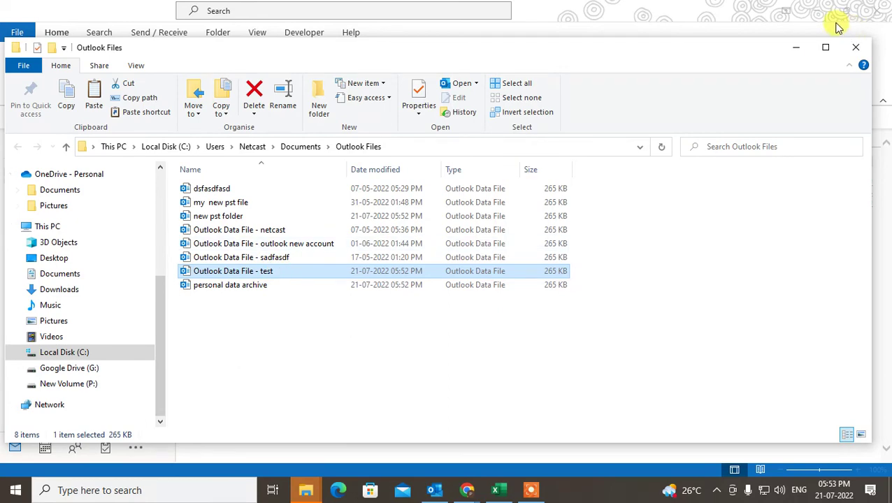
{"action": "left_click", "coordinate": [854, 48]}
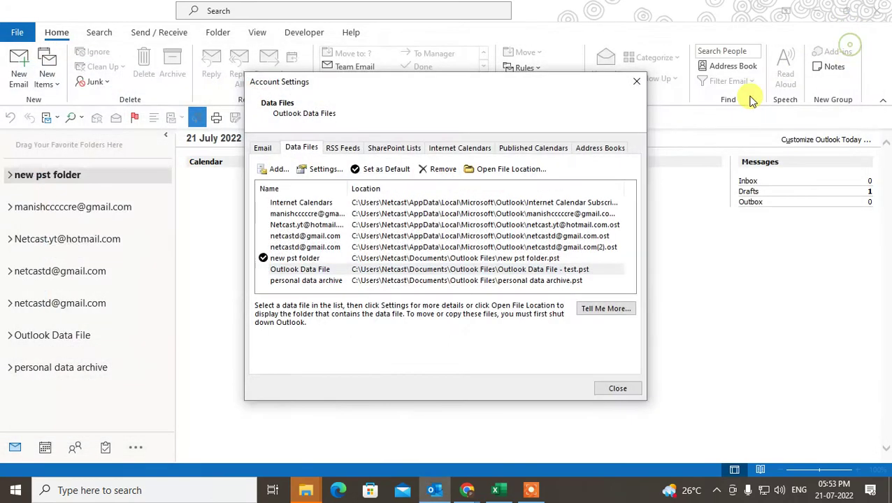
{"action": "left_click", "coordinate": [637, 82]}
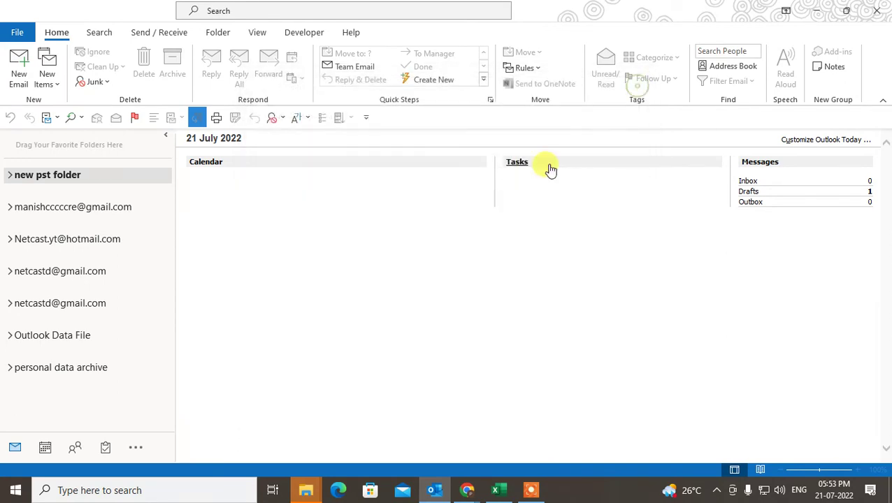
Step: Start an import from another program or file with Outlook Data File (.pst) as the file type
{"action": "left_click", "coordinate": [19, 34]}
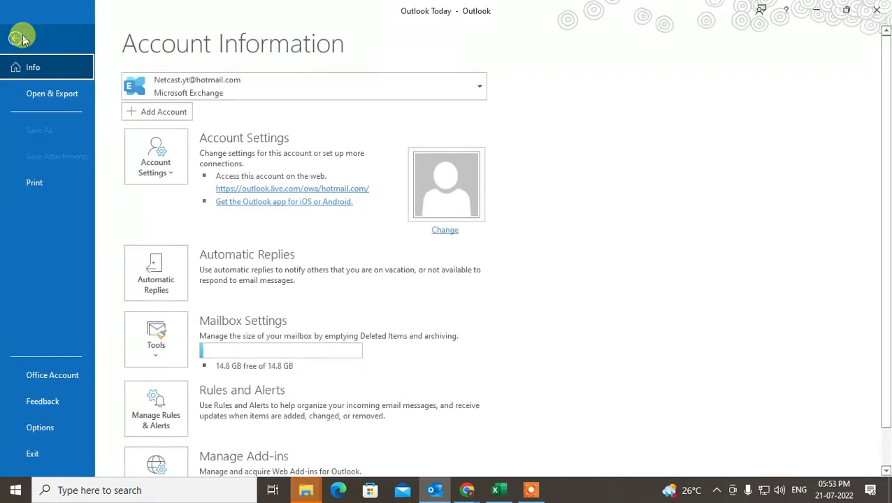
{"action": "left_click", "coordinate": [63, 98]}
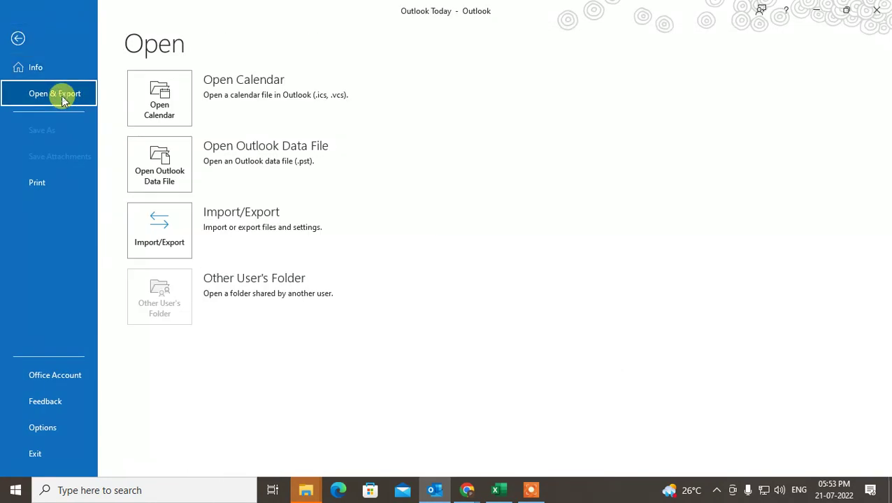
{"action": "left_click", "coordinate": [162, 249]}
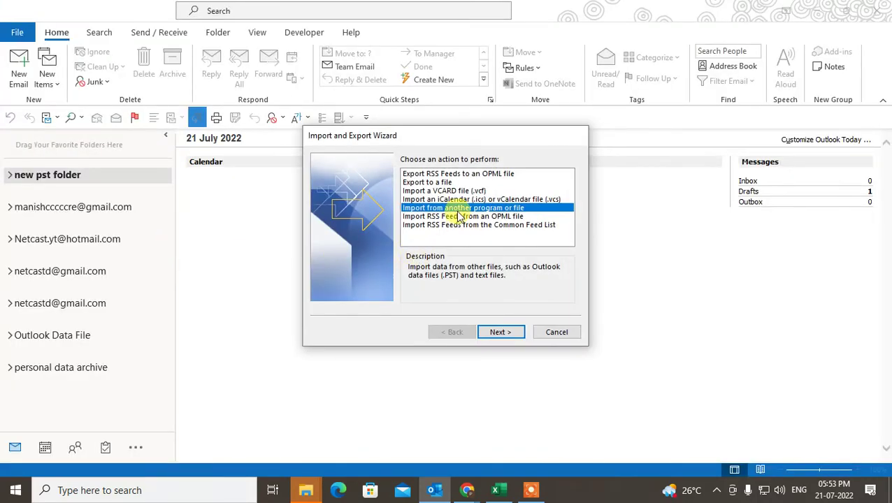
{"action": "left_click_drag", "start_coordinate": [462, 137], "coordinate": [433, 133]}
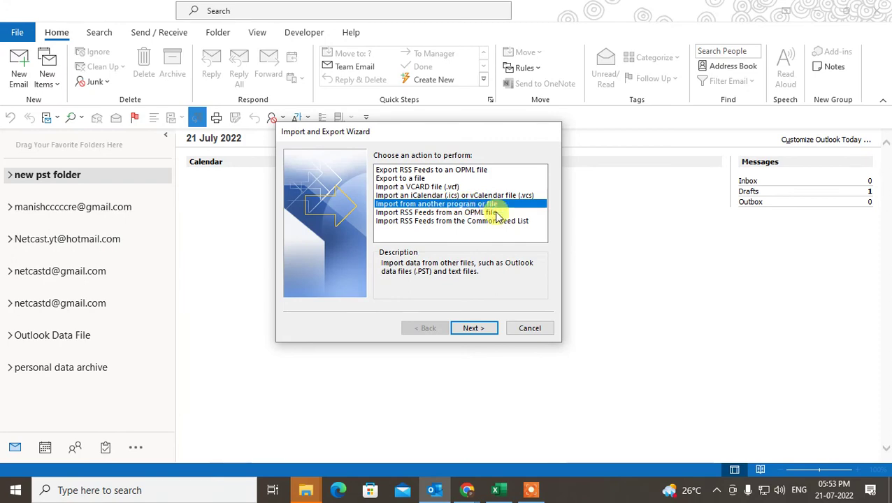
{"action": "left_click", "coordinate": [473, 328]}
{"action": "left_click", "coordinate": [444, 184]}
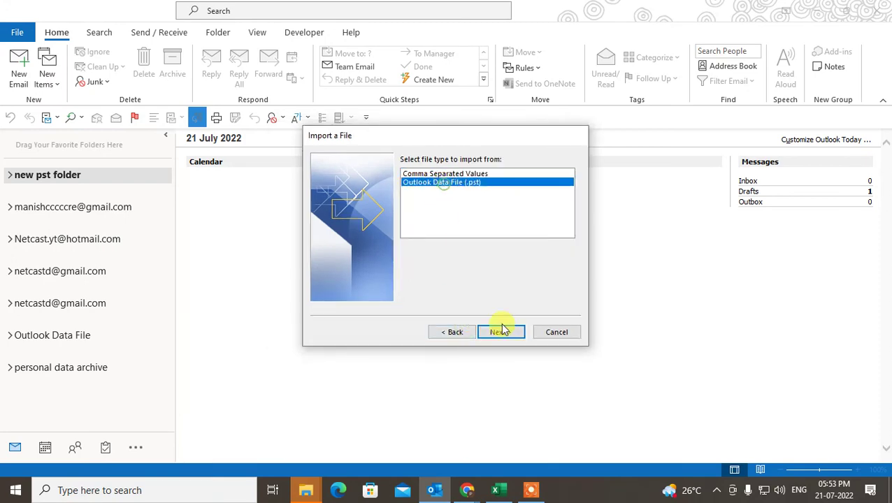
{"action": "left_click", "coordinate": [501, 333]}
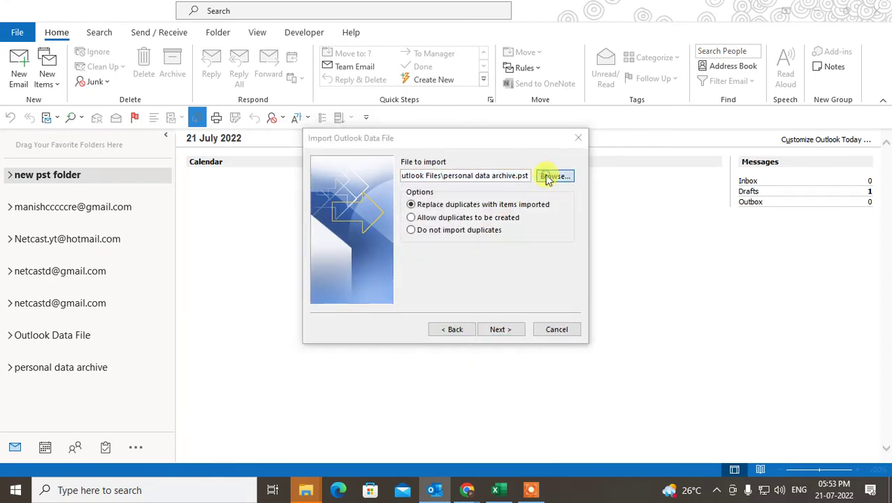
Step: Try to import the Outlook Data File - test file with duplicates replaced by imported items, and close the import wizard
{"action": "left_click", "coordinate": [549, 176]}
{"action": "left_click", "coordinate": [363, 263]}
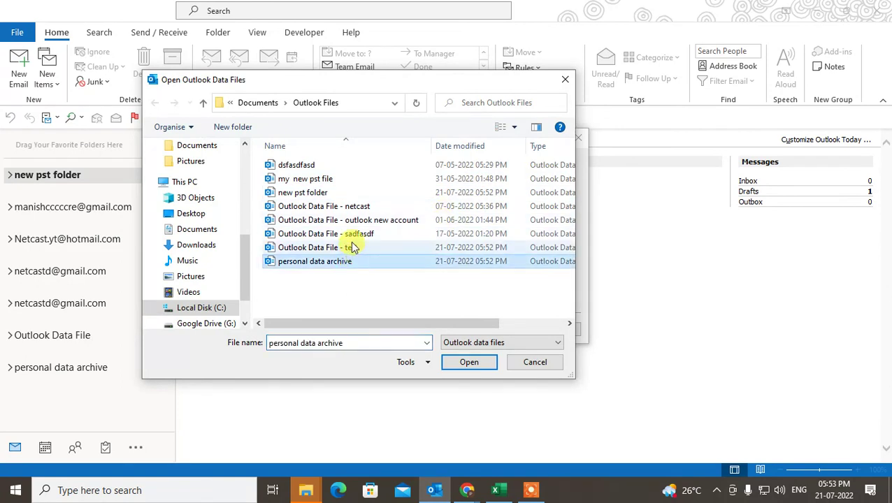
{"action": "left_click", "coordinate": [354, 248]}
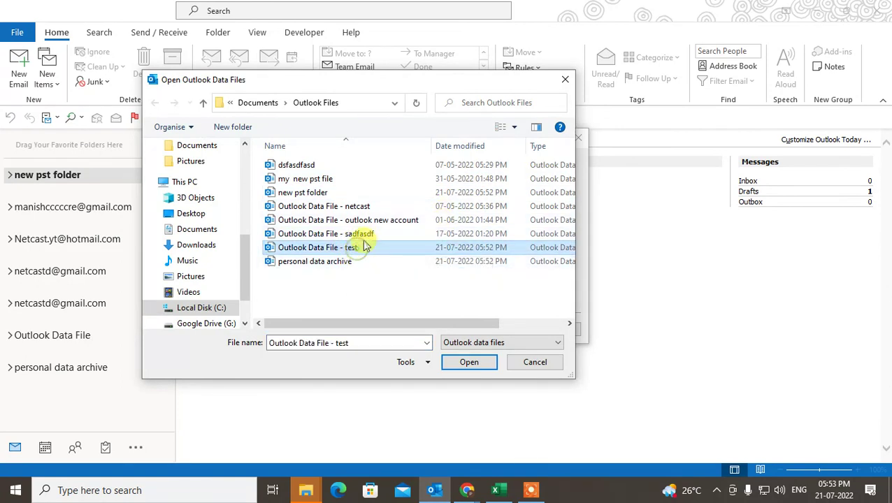
{"action": "left_click", "coordinate": [364, 235]}
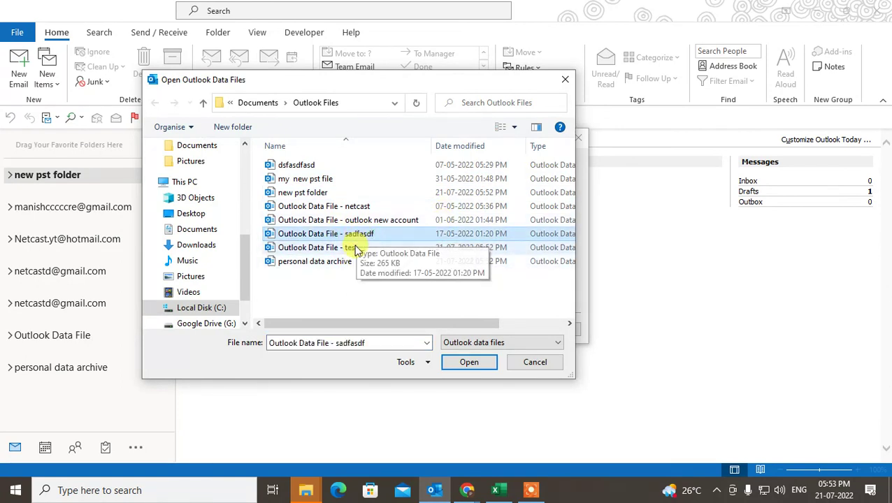
{"action": "left_click", "coordinate": [356, 249]}
{"action": "left_click", "coordinate": [472, 365]}
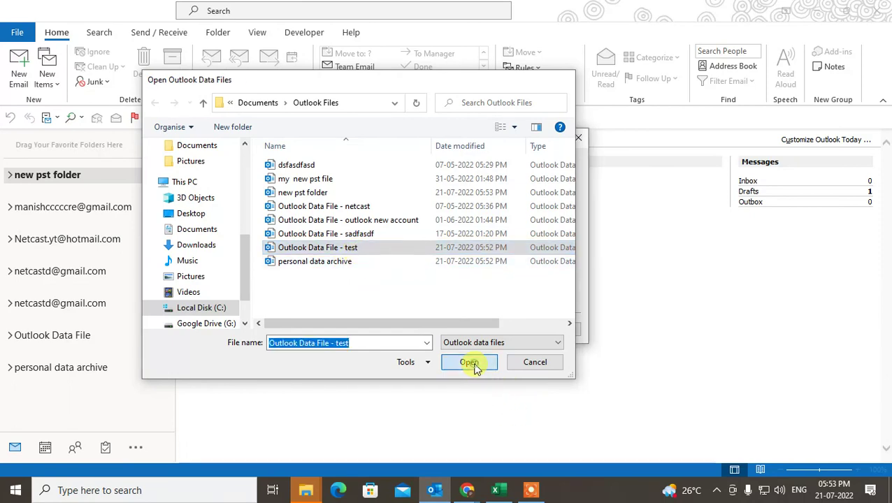
{"action": "left_click", "coordinate": [511, 333]}
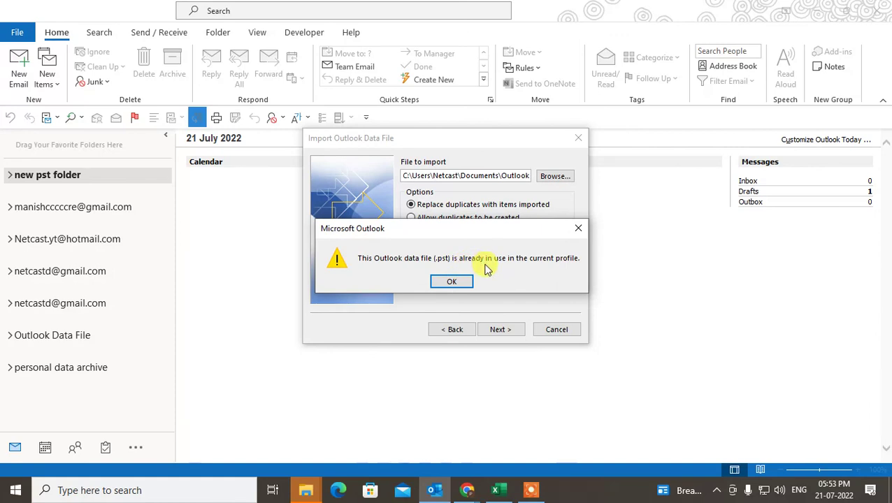
{"action": "left_click", "coordinate": [576, 232]}
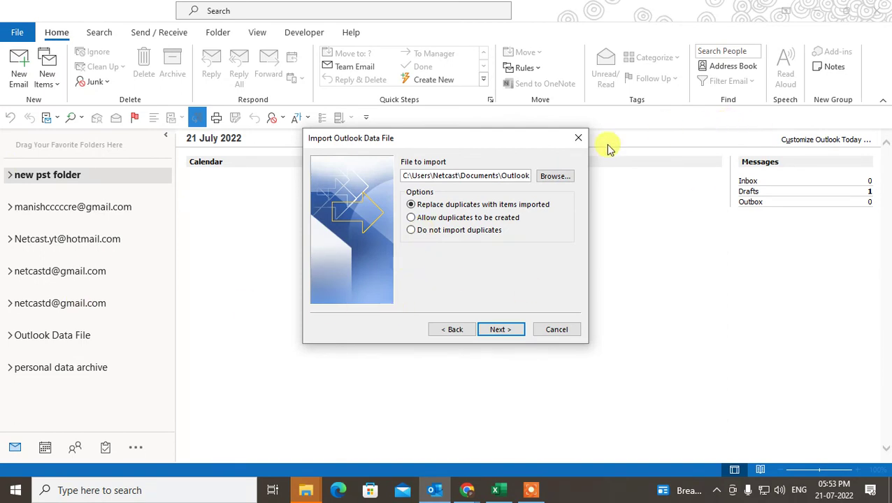
{"action": "left_click", "coordinate": [579, 139]}
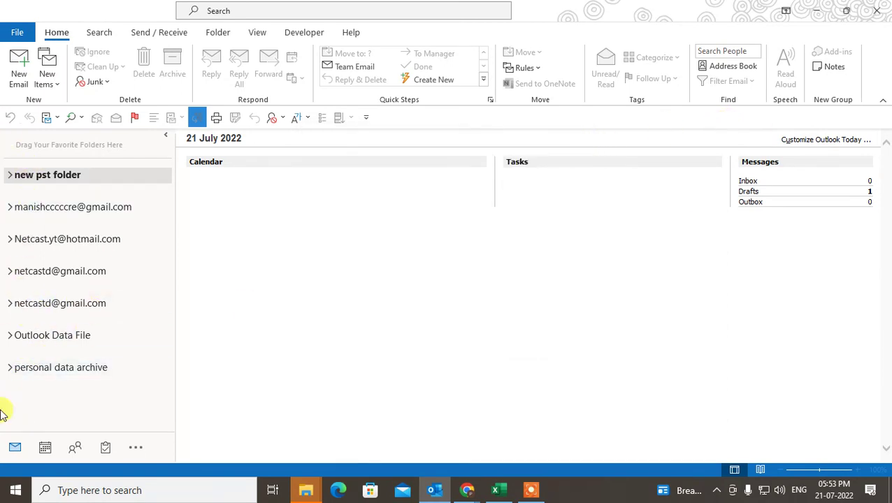
Step: View the Inbox of new pst folder and the accounts listed below it, and show the desktop
{"action": "left_click", "coordinate": [10, 175]}
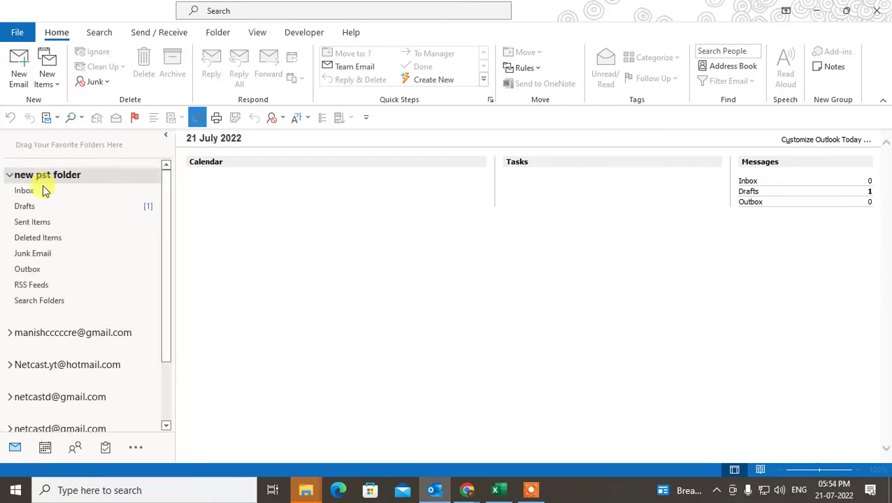
{"action": "left_click", "coordinate": [30, 193]}
{"action": "scroll", "coordinate": [126, 315], "scroll_direction": "down", "scroll_amount": 2}
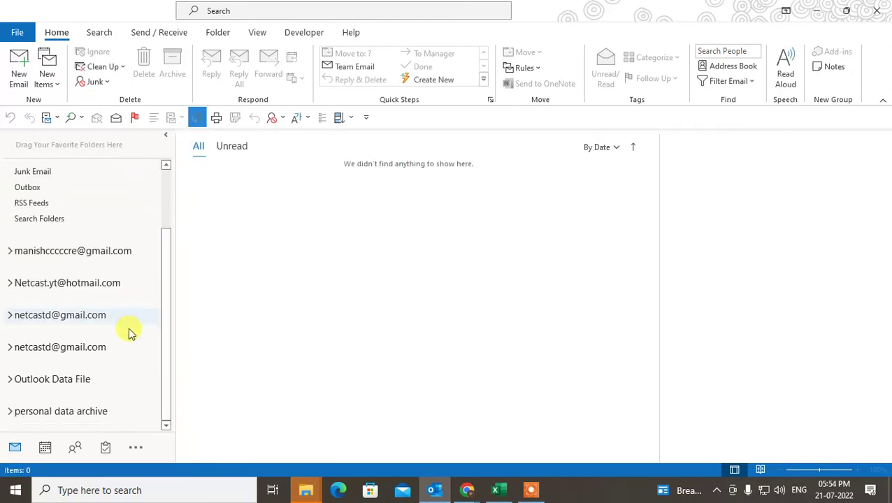
{"action": "key", "text": "alt+Tab"}
{"action": "key", "text": "super+d"}
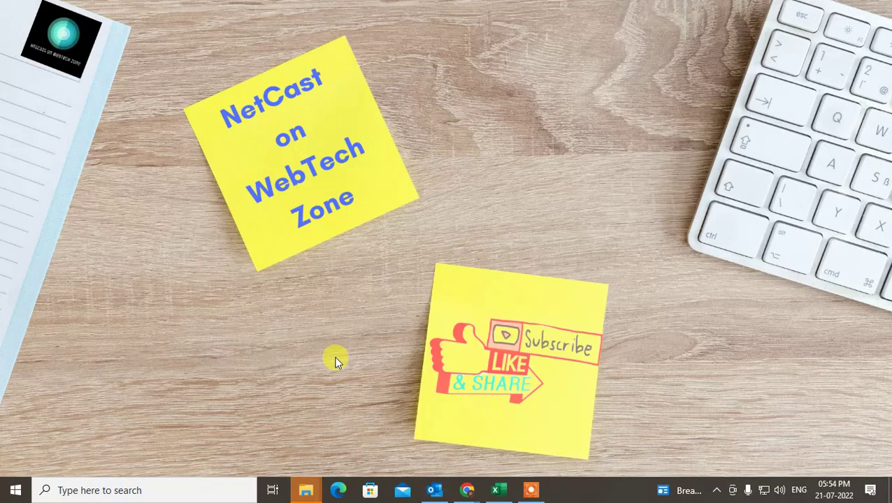